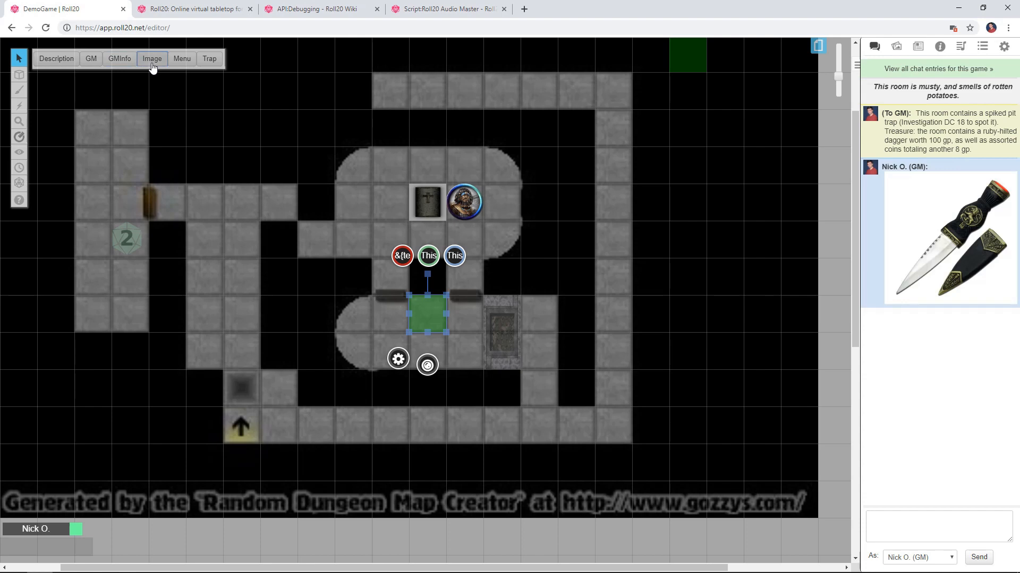
Step: Run the Trap and Menu token actions of the selected green square token, then deselect it
left_click(215, 59)
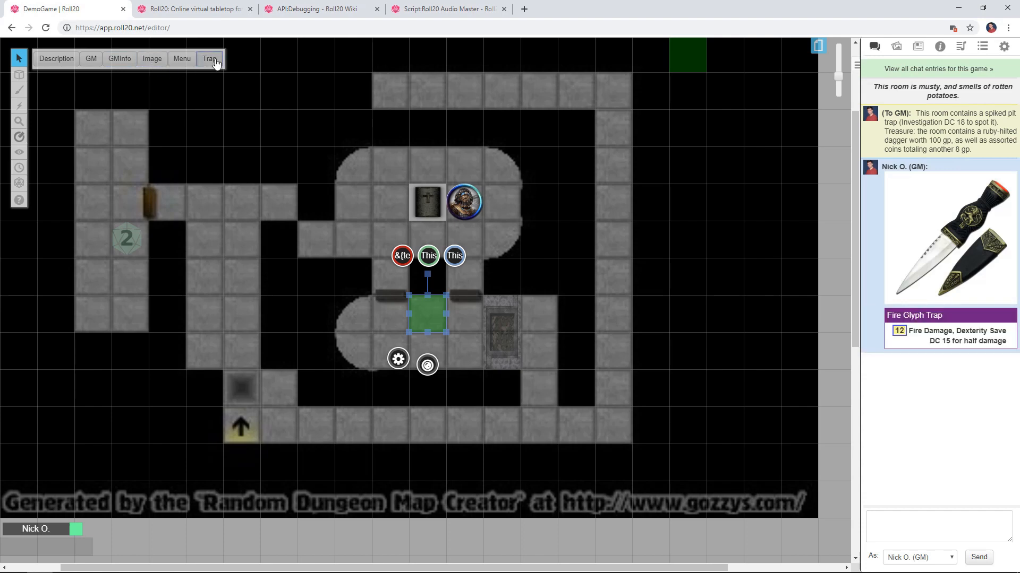
left_click(182, 60)
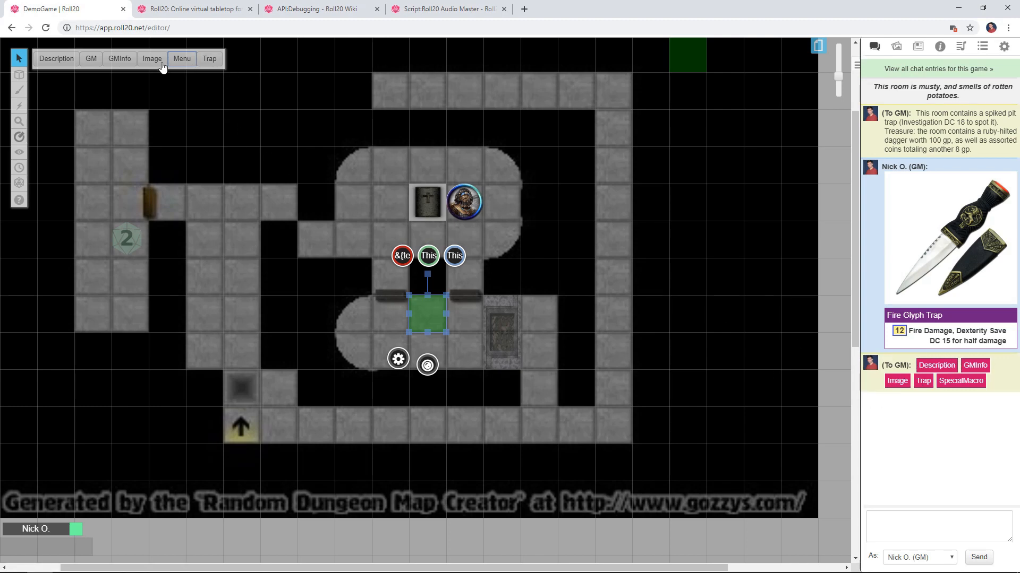
left_click(637, 195)
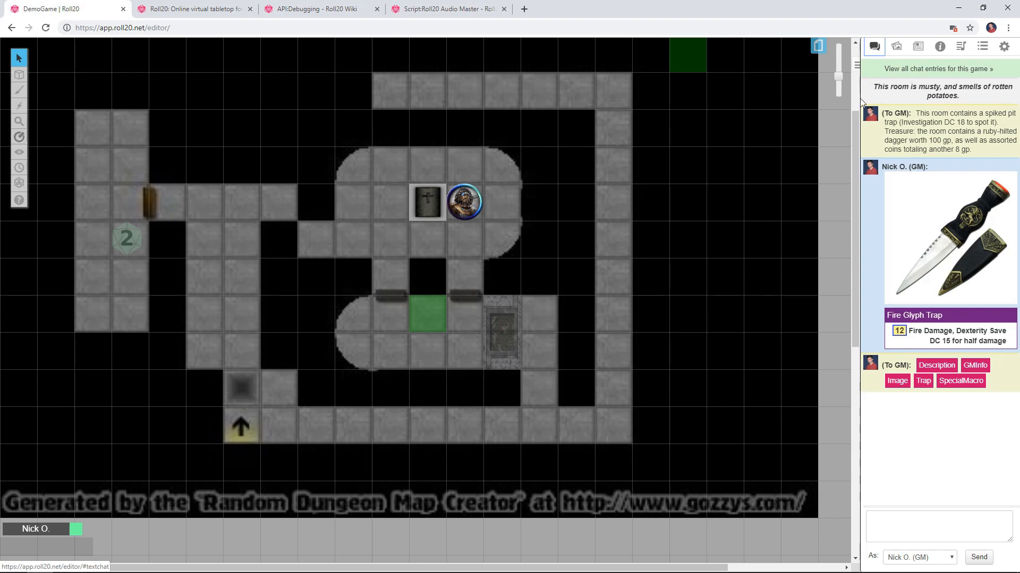
Step: Place the transparent.png library image on the floor square diagonally below the coffin and select it
left_click(896, 46)
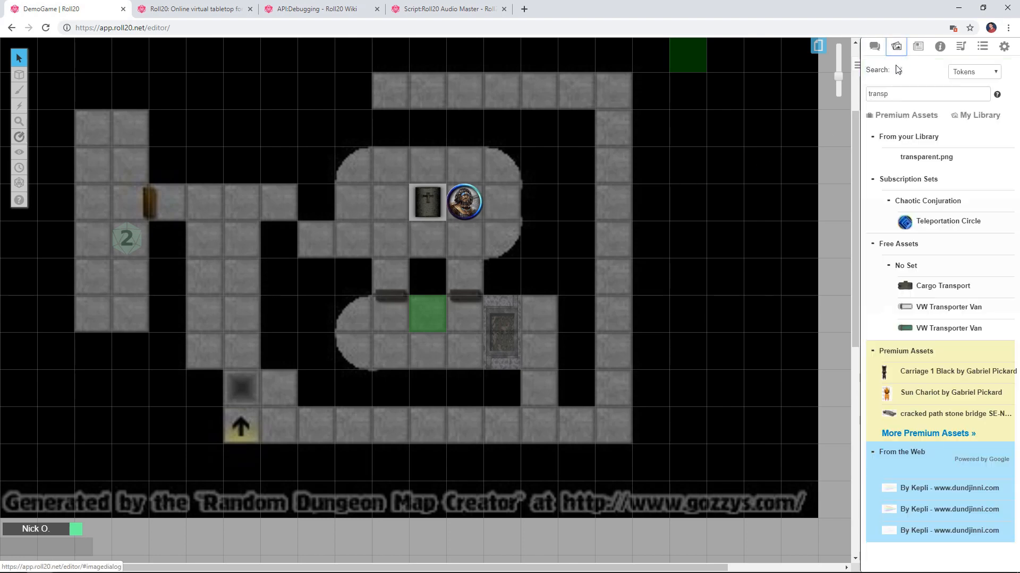
left_click(903, 94)
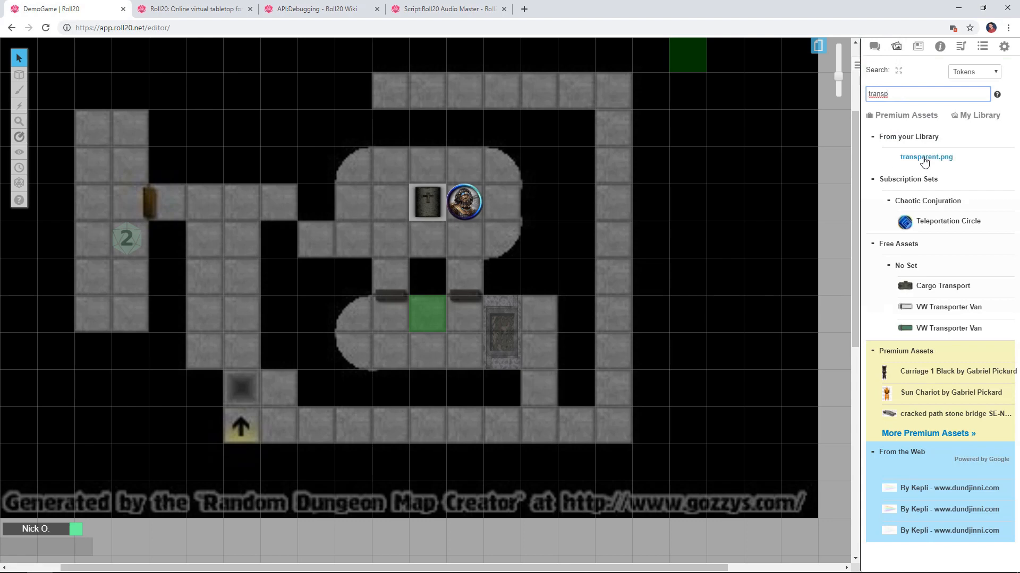
left_click_drag(937, 160, 392, 230)
left_click(391, 239)
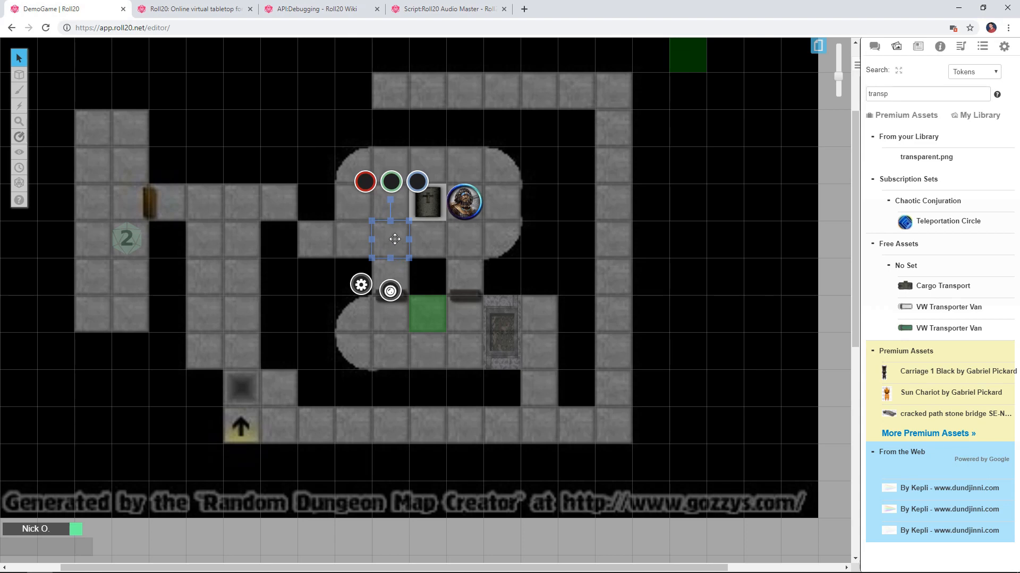
Step: Give the transparent token a square green Aura 1 with a radius of 0 ft and save the changes
double_click(395, 238)
left_click(539, 275)
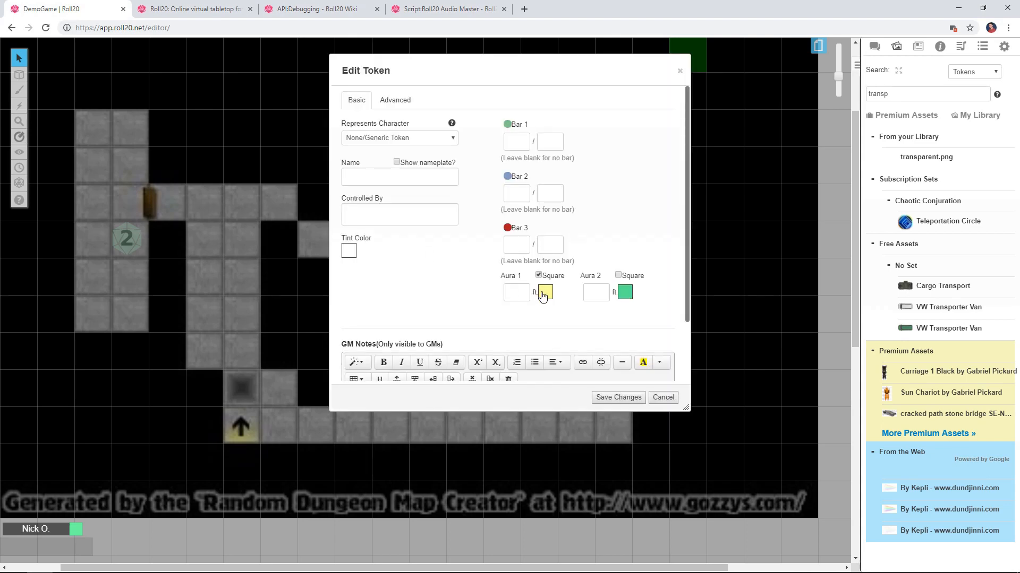
left_click(543, 293)
left_click(540, 317)
left_click(525, 293)
left_click(615, 397)
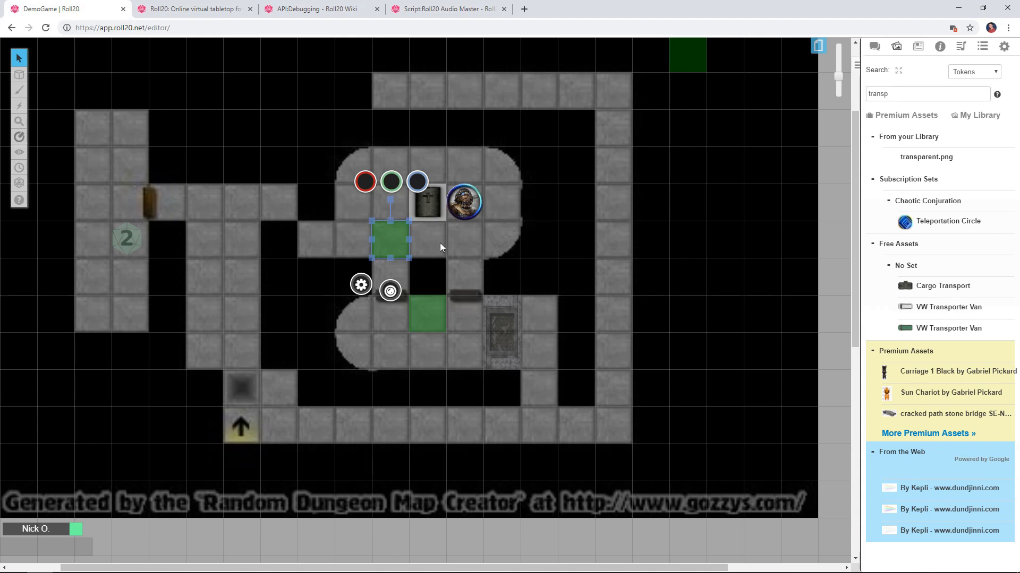
Step: Add a new character to the journal and name it Notes
left_click(939, 46)
left_click(918, 46)
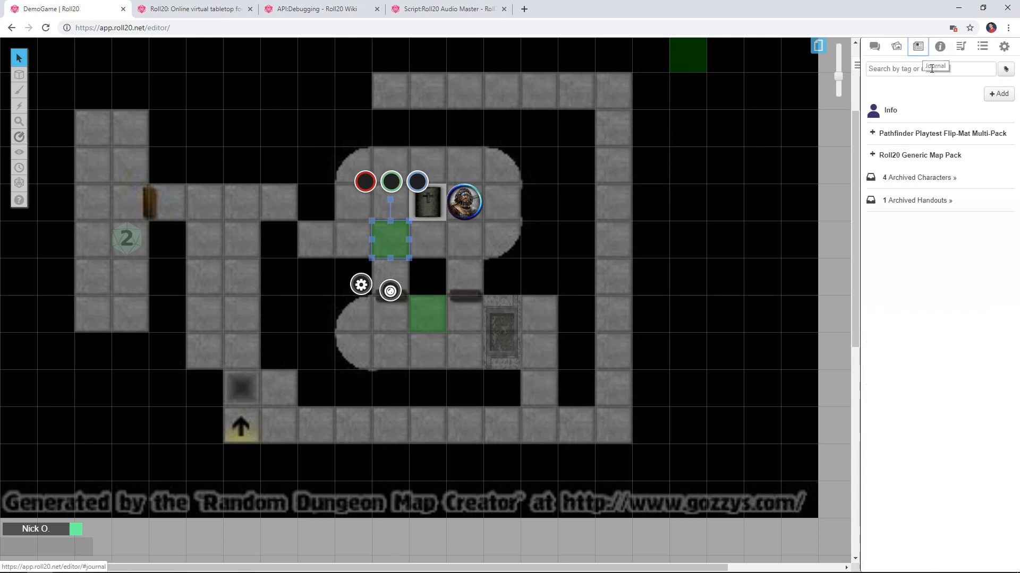
left_click(1002, 96)
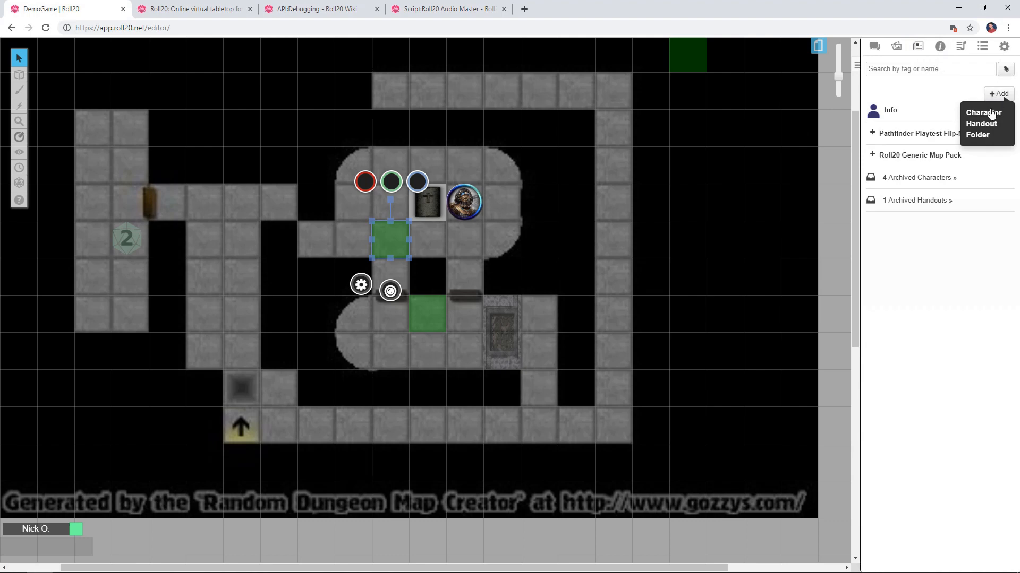
left_click(983, 113)
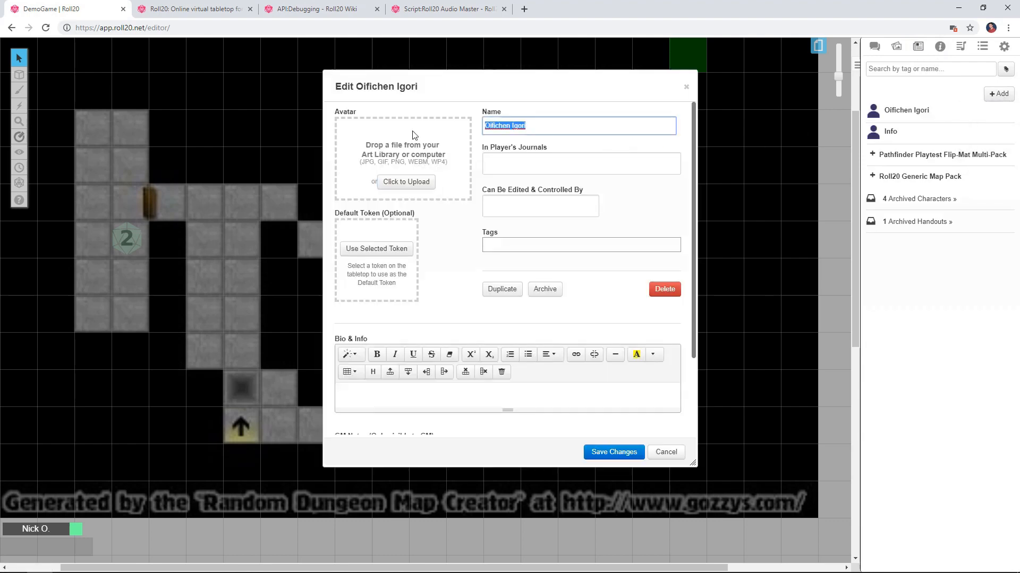
type("Notes")
Step: Use the selected green token as the Notes character's default token, save the character and close its sheet
left_click_drag(398, 81, 497, 75)
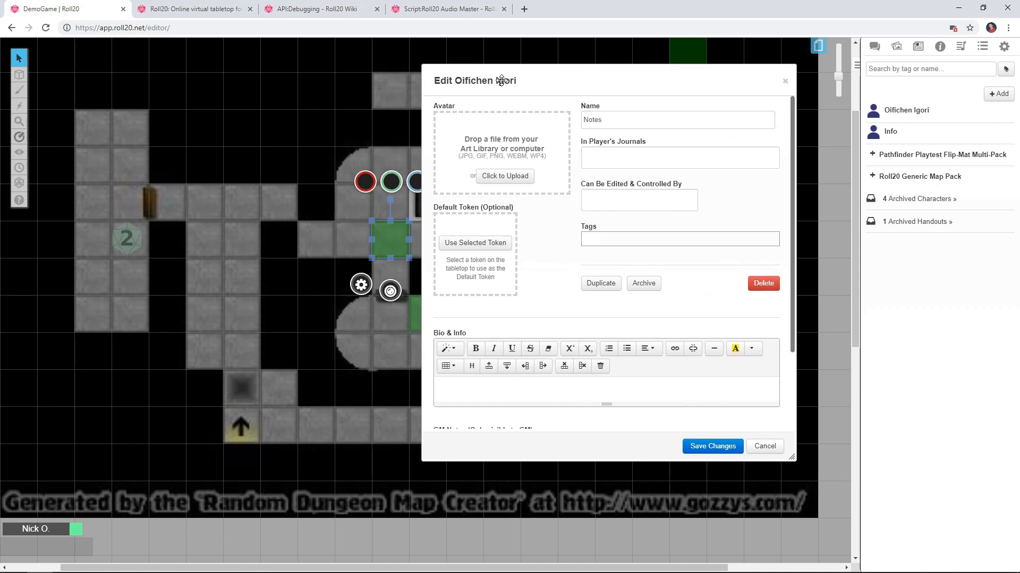
left_click(493, 243)
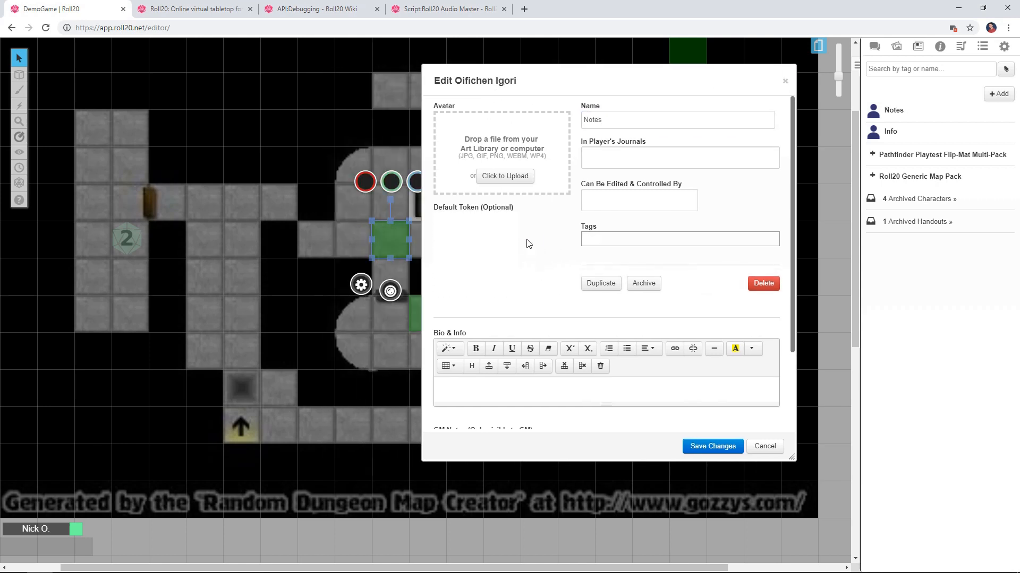
left_click(720, 452)
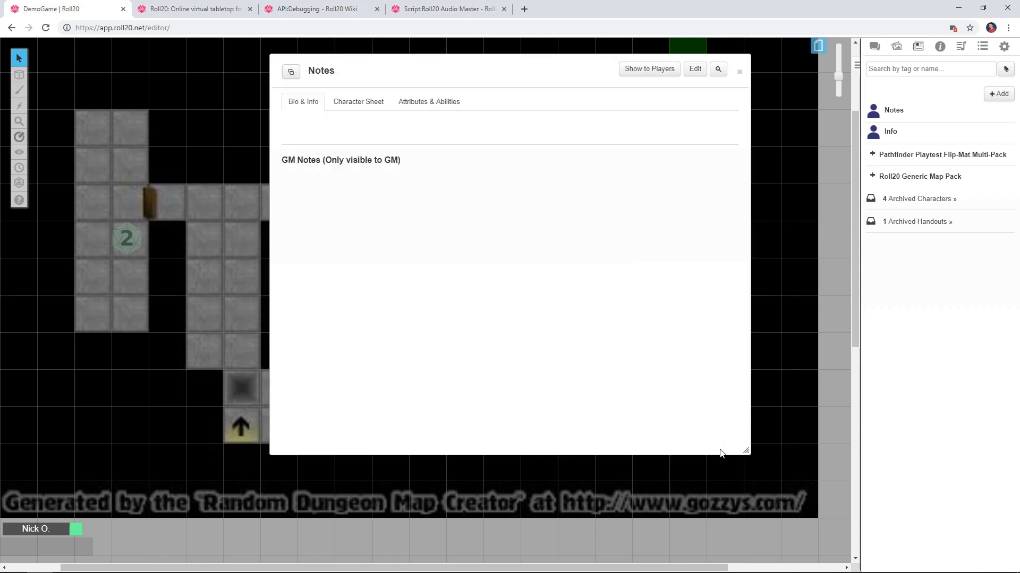
left_click(738, 74)
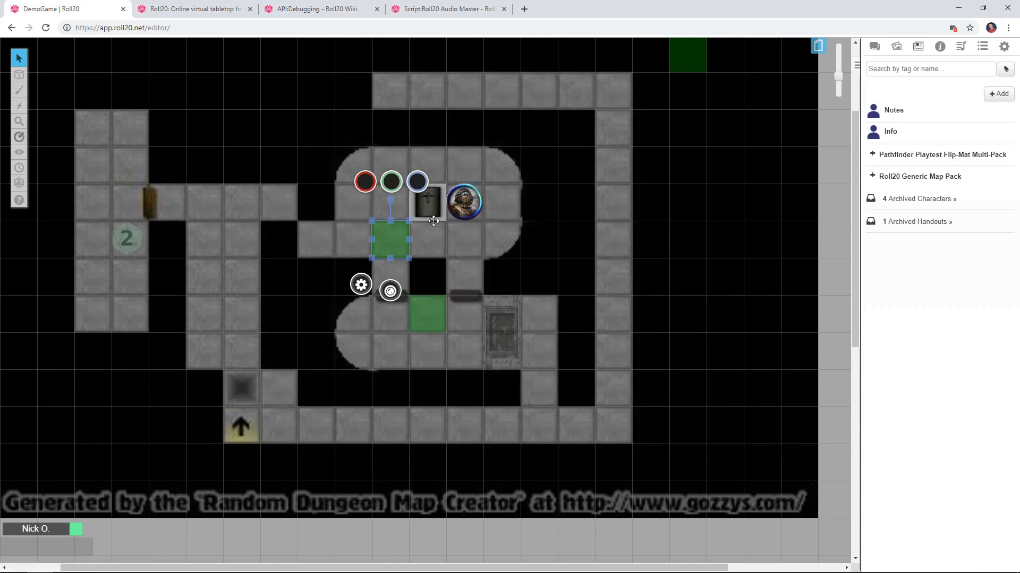
Step: Examine the three bar value bubbles of the new green token
left_click(419, 183)
left_click(391, 188)
left_click(367, 188)
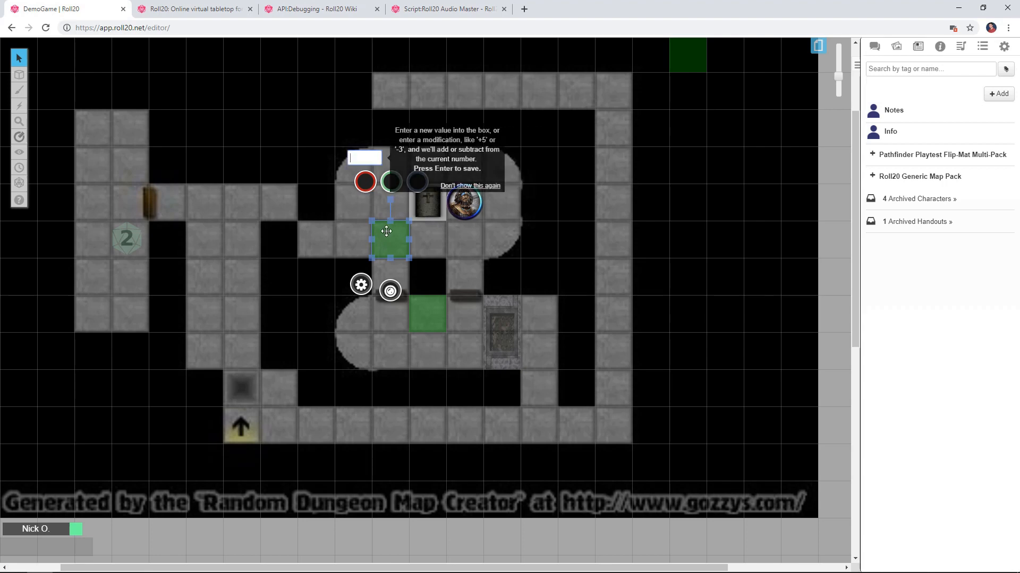
left_click(387, 237)
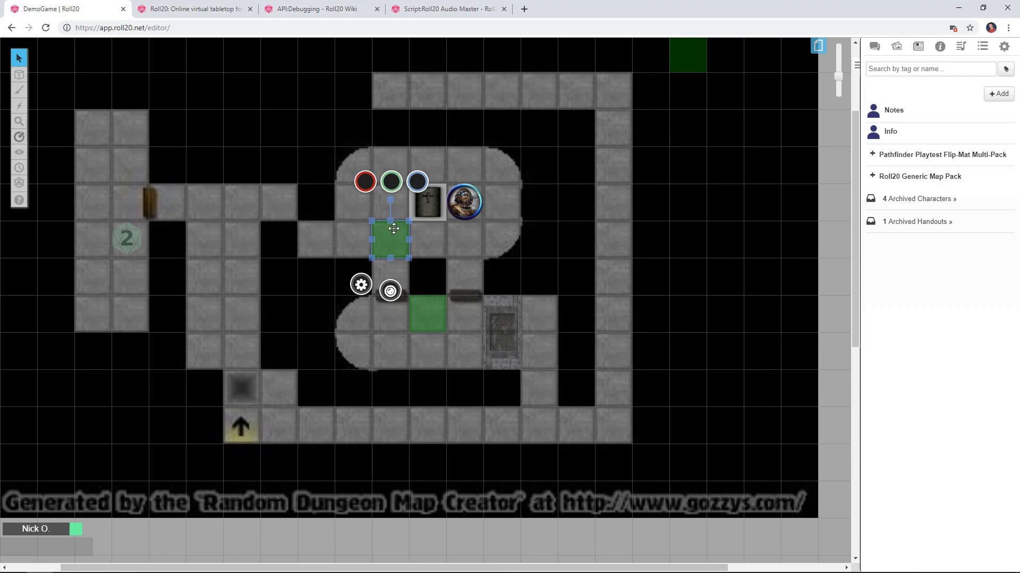
Step: Set the green token's Bar 1 to "Hello World", make it represent the Notes character and save
double_click(394, 229)
left_click(520, 143)
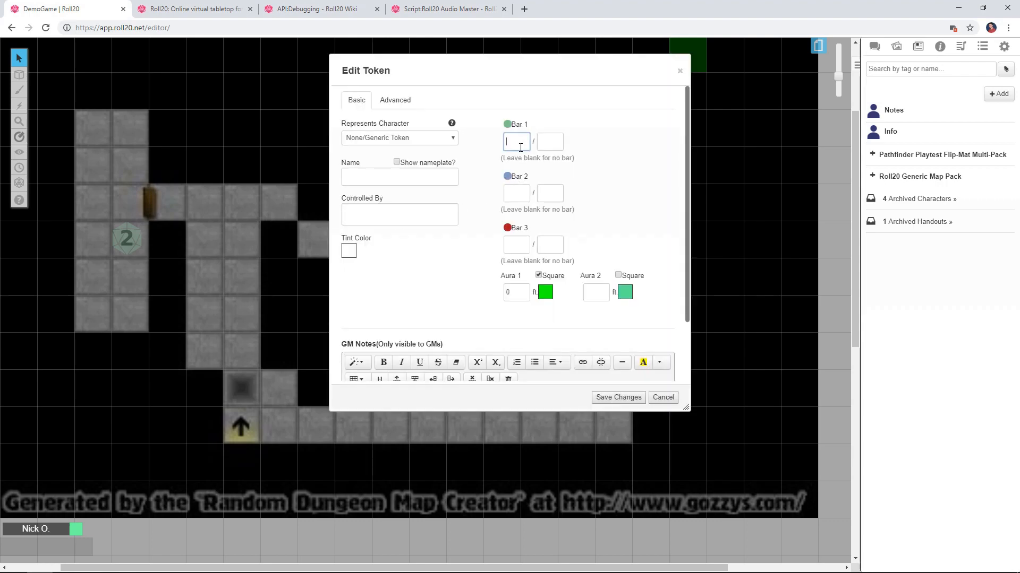
type("Hello World")
left_click(452, 139)
left_click(432, 167)
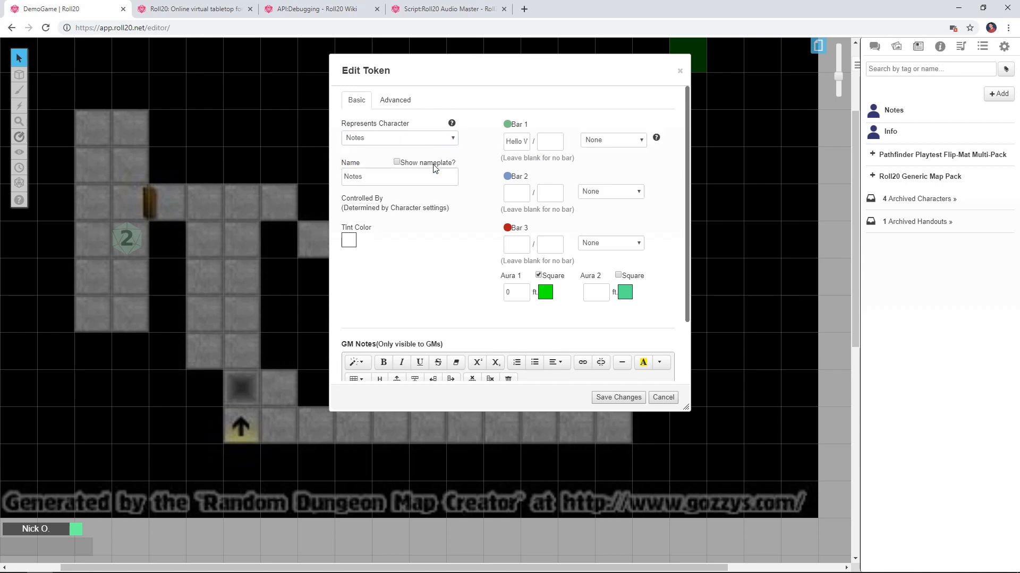
left_click(618, 398)
Step: Send @{selected|bar1} in the chat to post the selected token's Bar 1 text
left_click(875, 47)
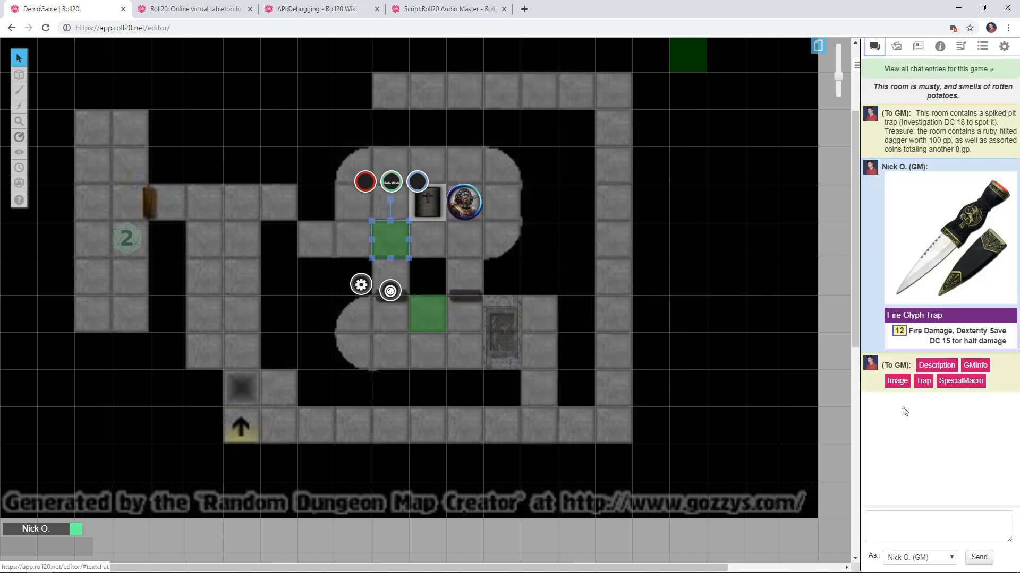
left_click(925, 526)
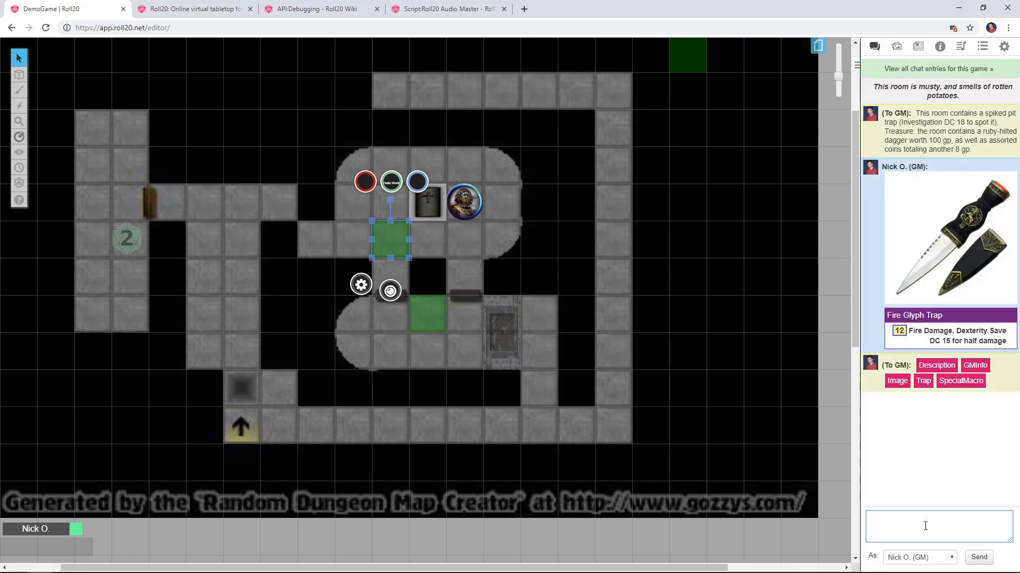
type("@{selected|bar1}")
key("Return")
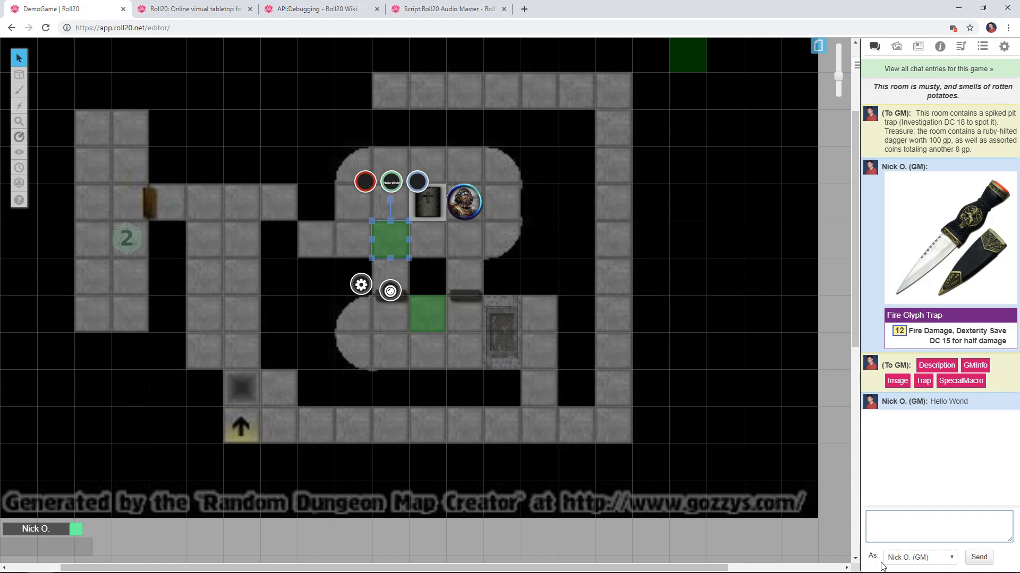
Step: Post the token's Bar 1 text as a description with /desc @{selected|bar1}
type("@{selected|bar1}")
type("/desc")
key("Return")
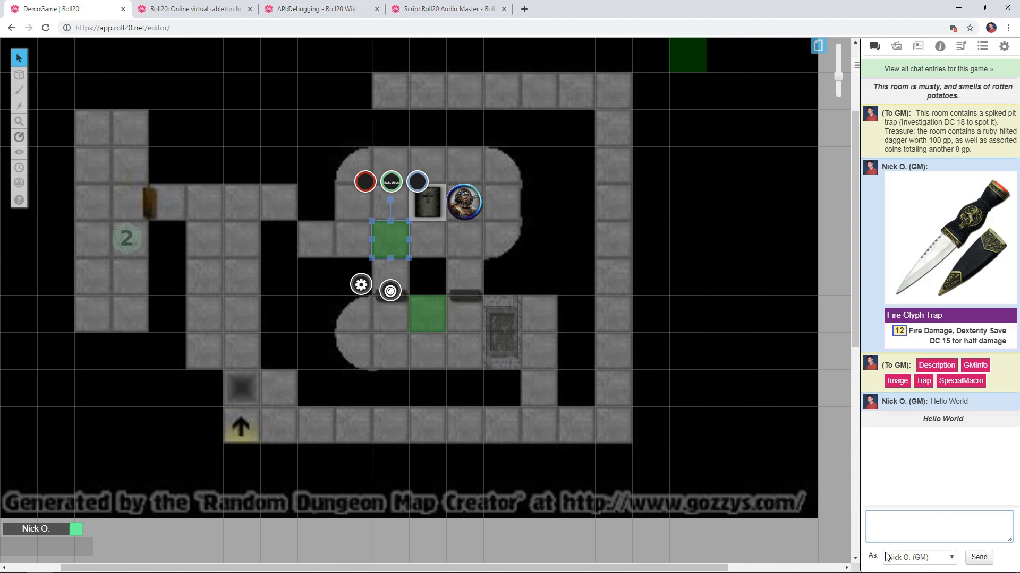
Step: Whisper the token's Bar 1 text to the GM with /w gm @{selected|bar1}, and recall the command in the chat entry
key("Up")
key("BackSpace")
key("BackSpace")
key("BackSpace")
key("BackSpace")
type("w gm")
key("Return")
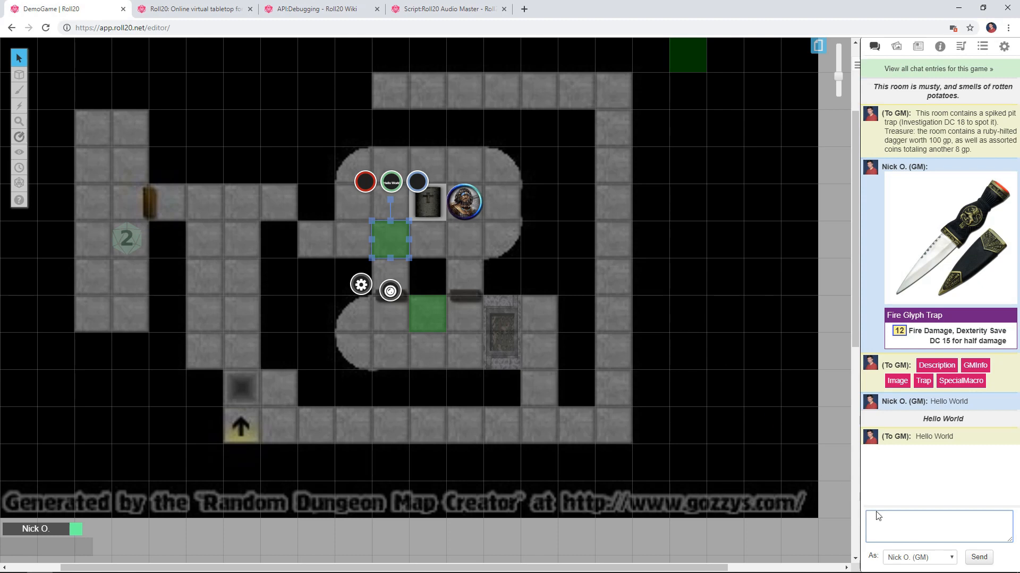
type("/w gm @{selected|bar1}")
Step: Add a new ability named Description to the Notes character
left_click(917, 48)
left_click(895, 110)
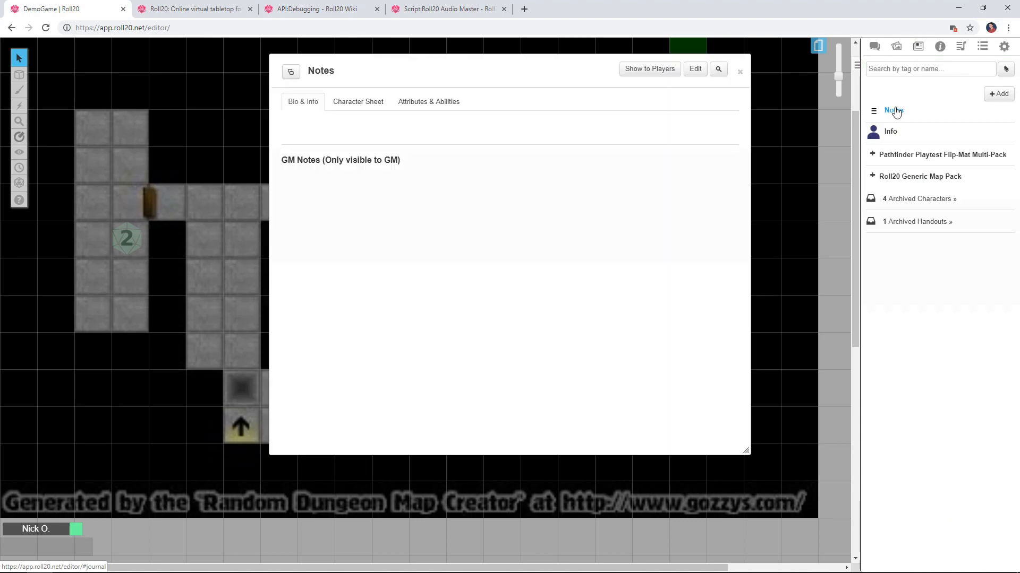
left_click(450, 106)
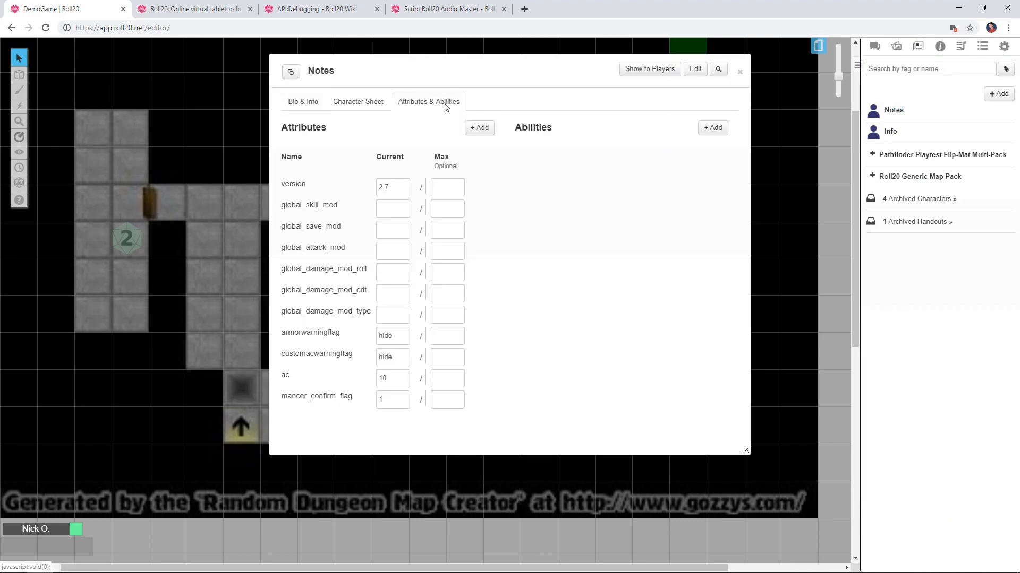
left_click(717, 134)
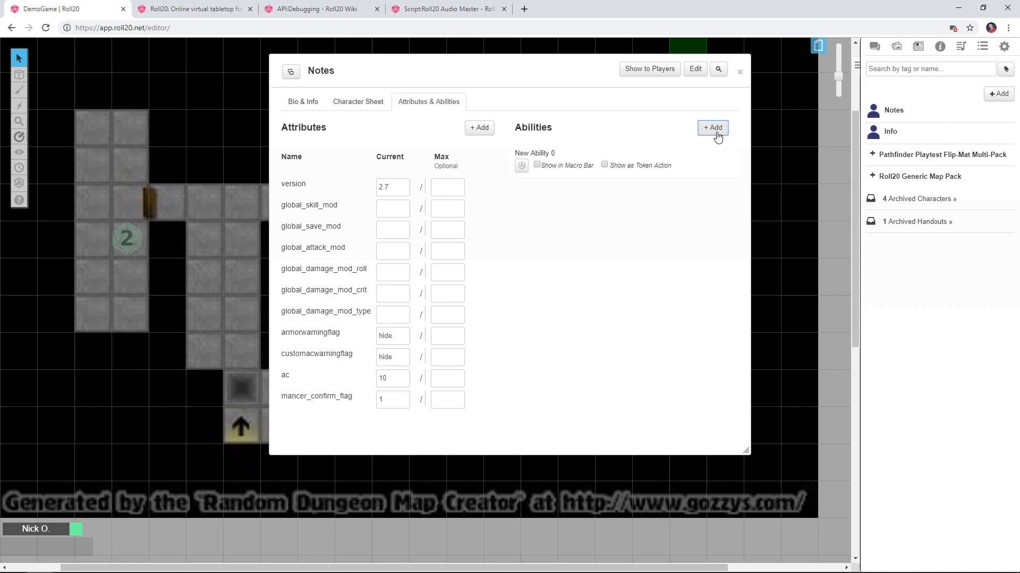
mouse_move(577, 162)
left_click(708, 157)
left_click_drag(578, 158, 505, 163)
type("D")
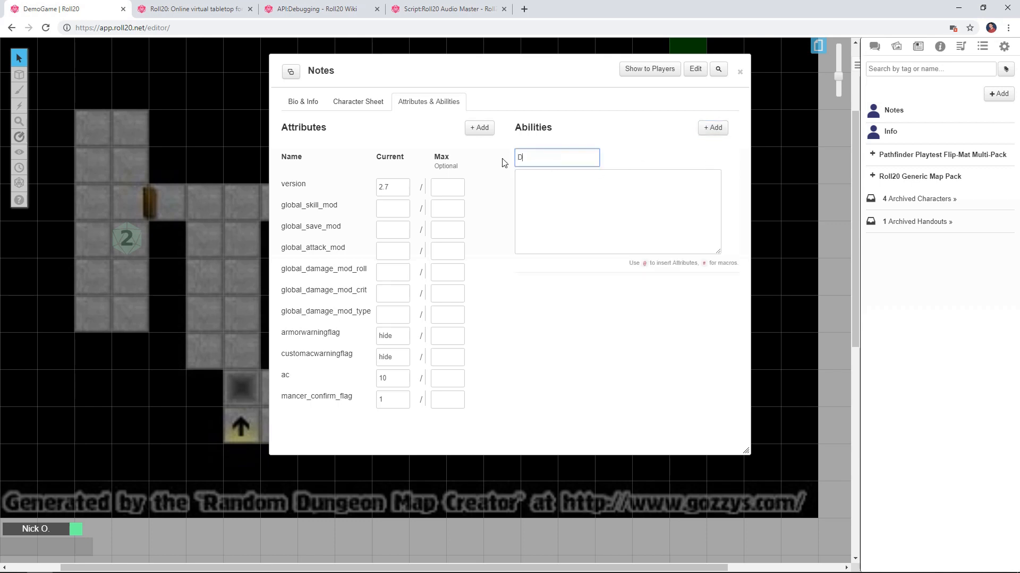
type("escription")
Step: Write /desc @{selected|bar1} as the Description ability's macro and save it
left_click(565, 190)
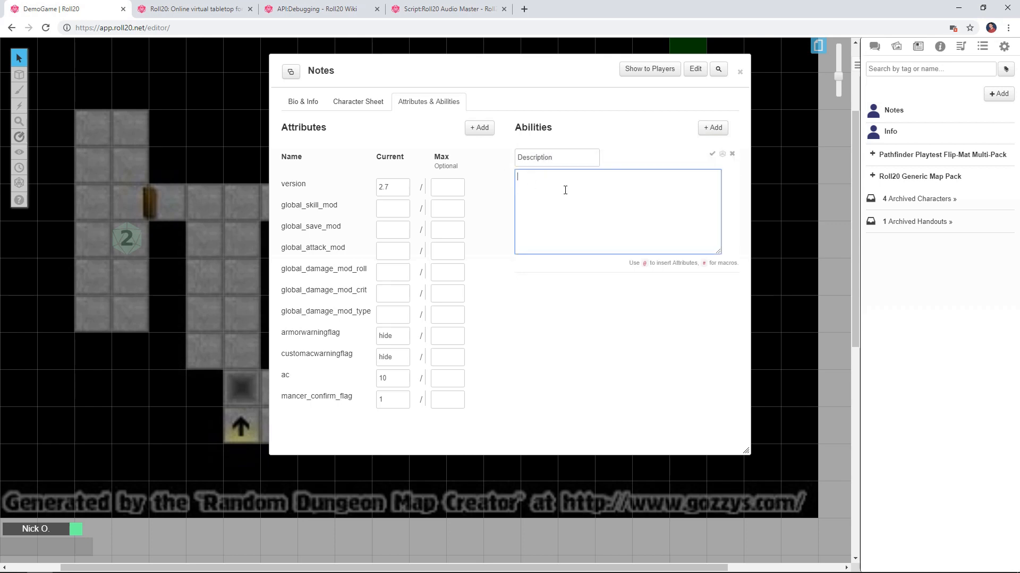
type("/desc @")
key("BackSpace")
type("{selected|bar1")
type("}")
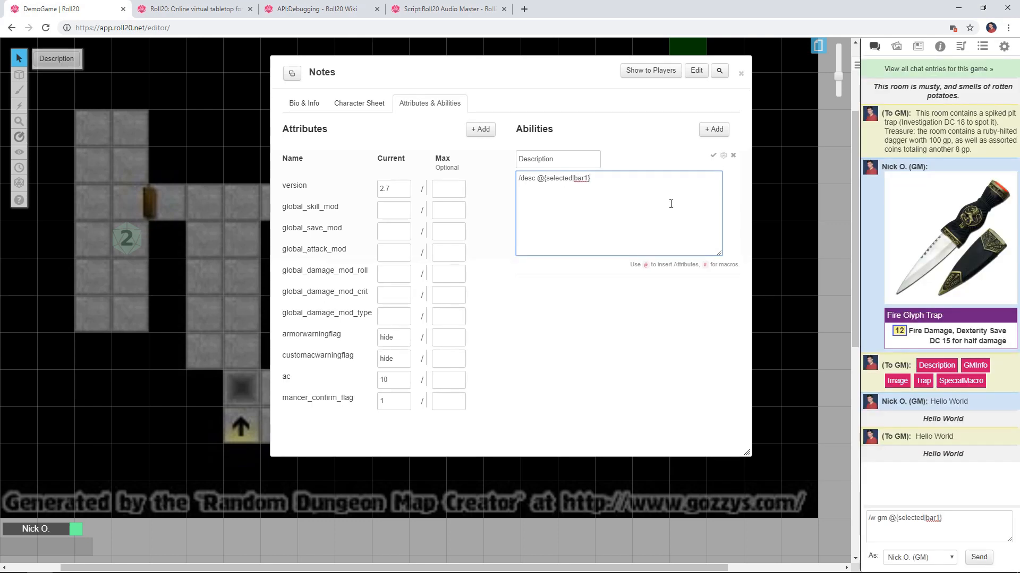
left_click(712, 156)
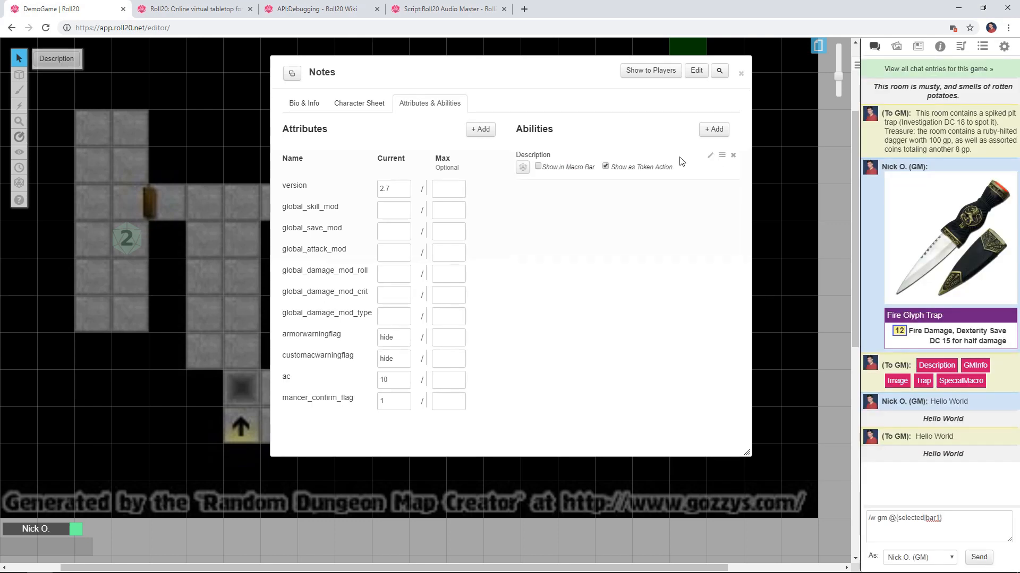
Step: Show the Description ability as a token action and run it on the selected token
left_click(605, 166)
left_click_drag(419, 74, 550, 147)
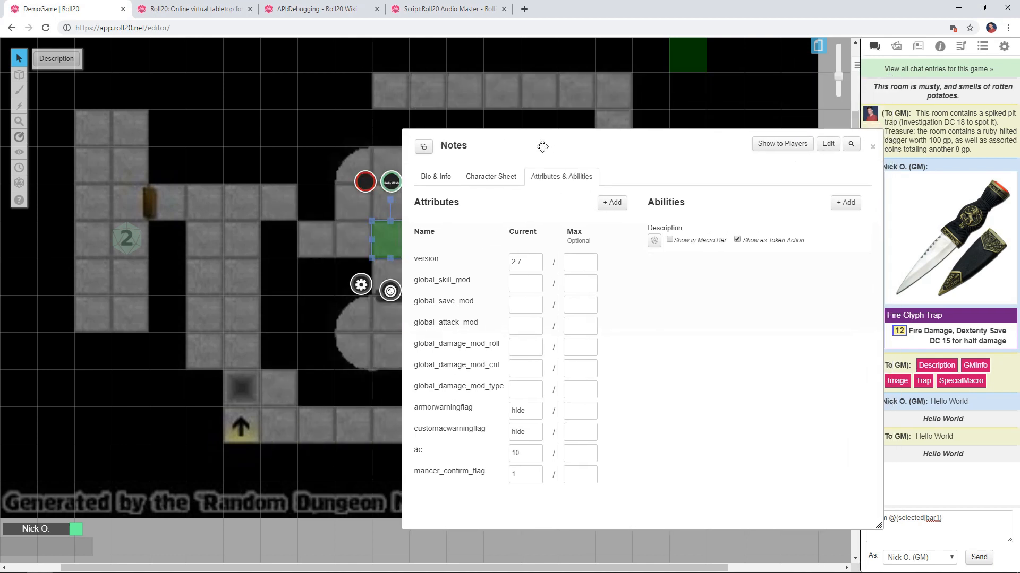
left_click(68, 64)
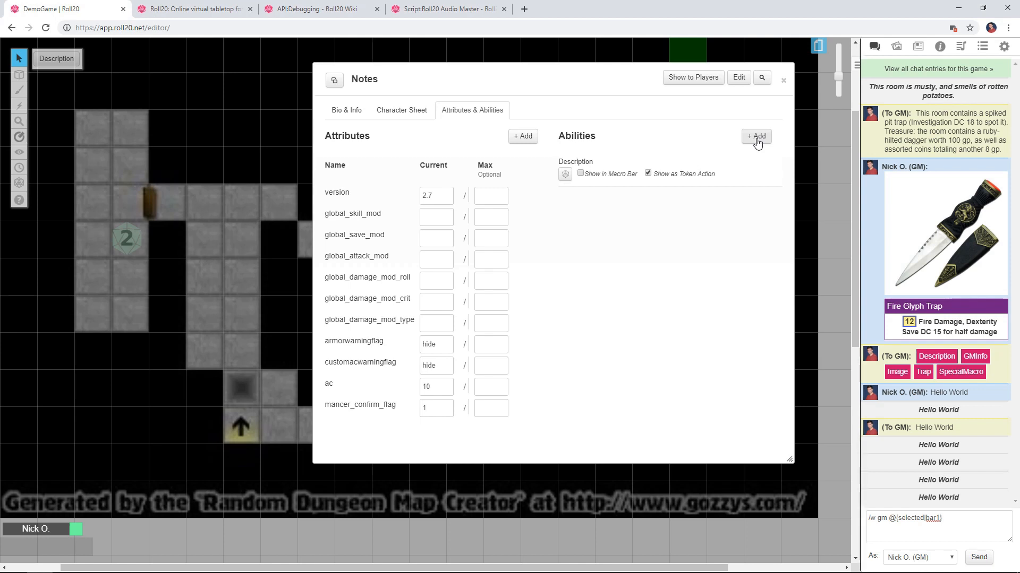
Step: Add a new ability named GMNote to the Notes character
left_click(757, 139)
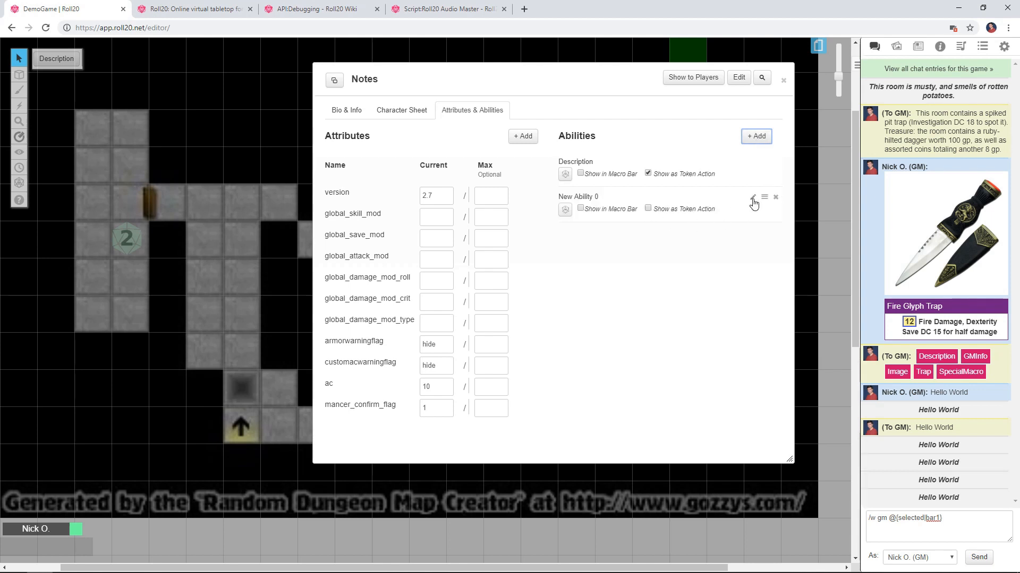
left_click(753, 199)
left_click_drag(605, 201, 518, 204)
type("G")
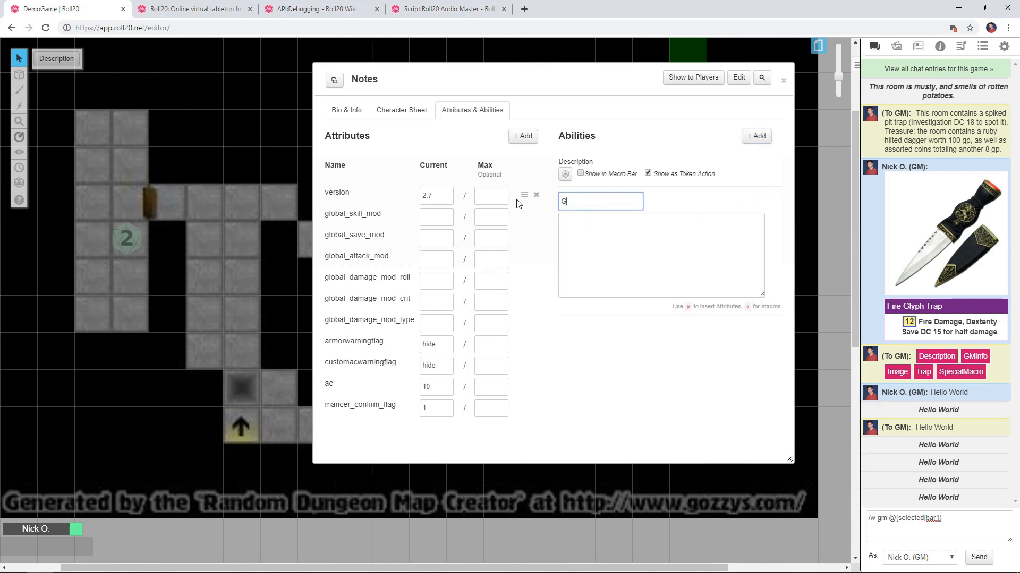
type("MNote")
Step: Write /w gm @{selected|bar2} as the GMNote macro, save it as a token action, and close the character
left_click(633, 248)
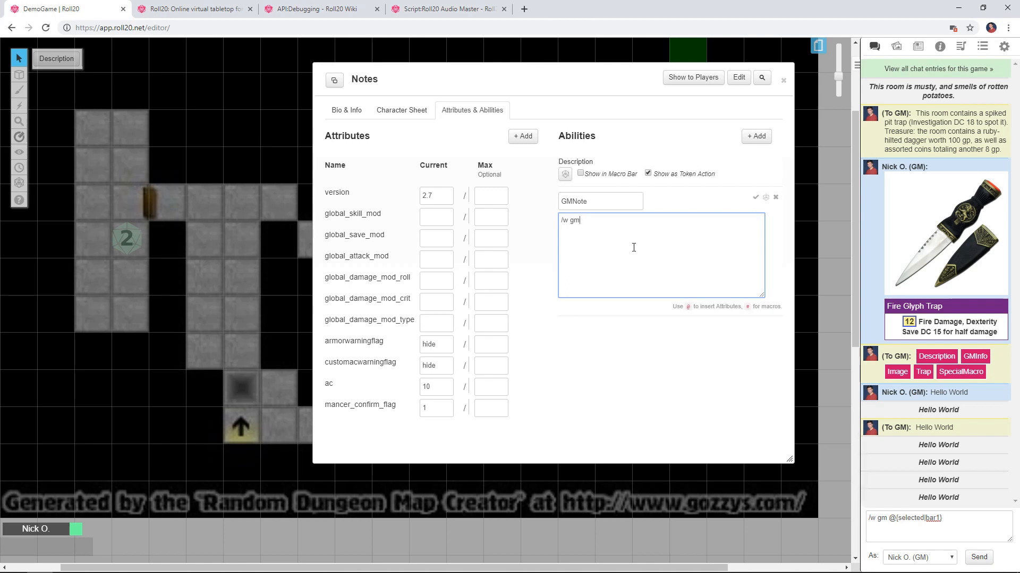
type("@")
type("{selected|bar2}")
left_click(756, 198)
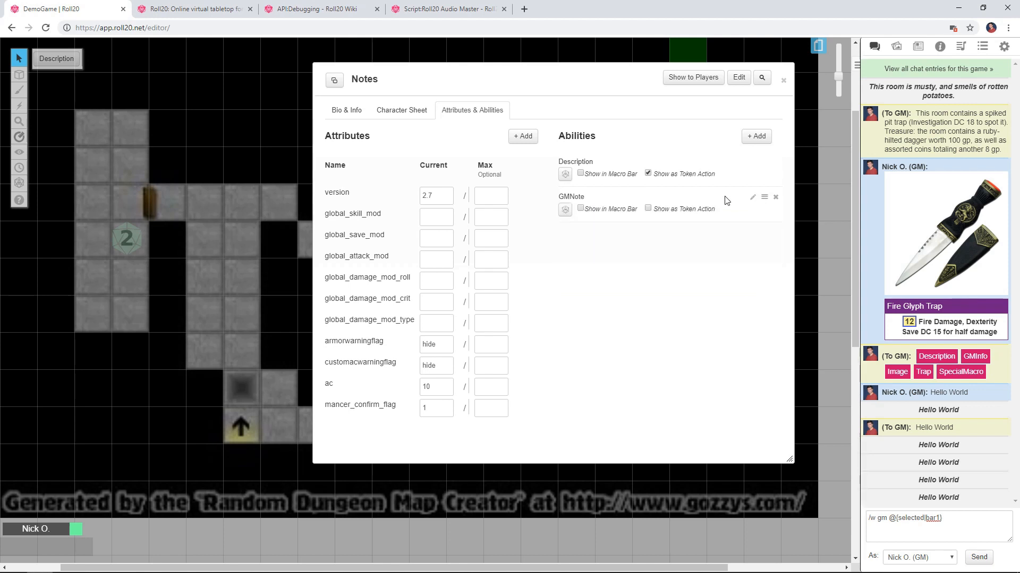
left_click(783, 81)
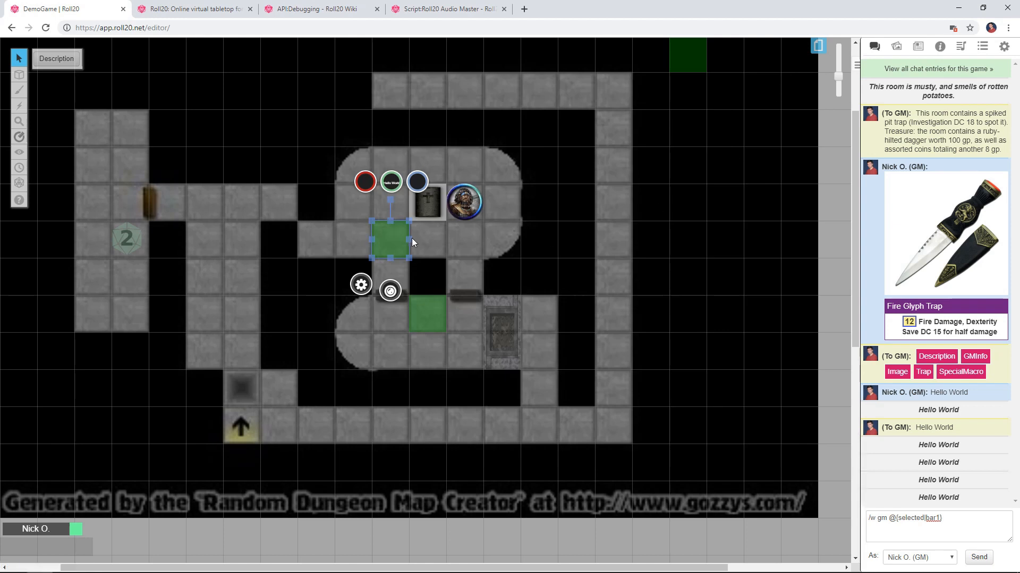
Step: Set the Notes token's Bar 2 to "A DC 15 investigation check reveals a ring worth 30 gp" and save the token
double_click(397, 238)
left_click(514, 193)
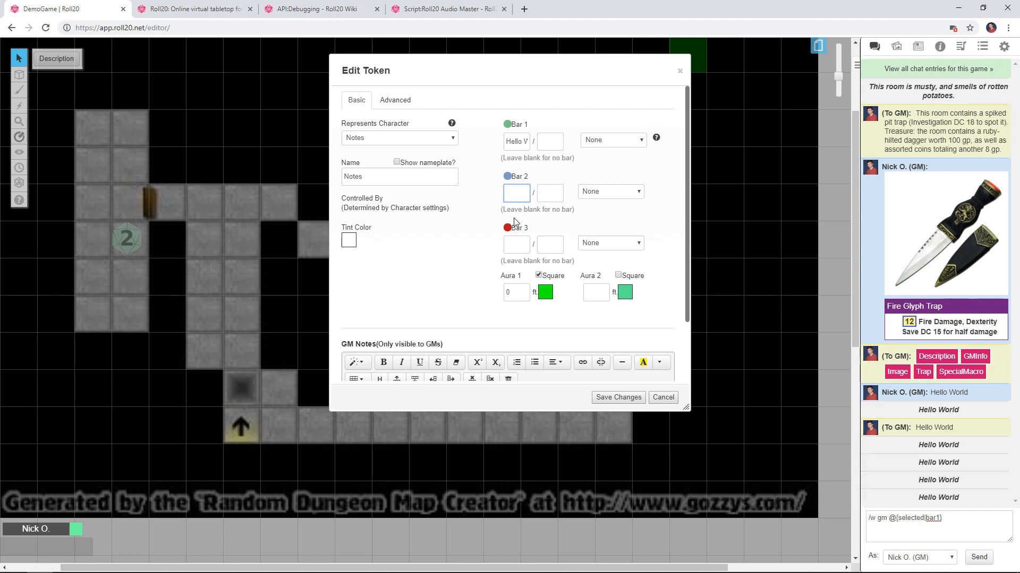
type("A")
type("C: 15 inv")
type("estigation c")
type("heck reveals a ")
type("worth ")
type("30 gp")
left_click(625, 403)
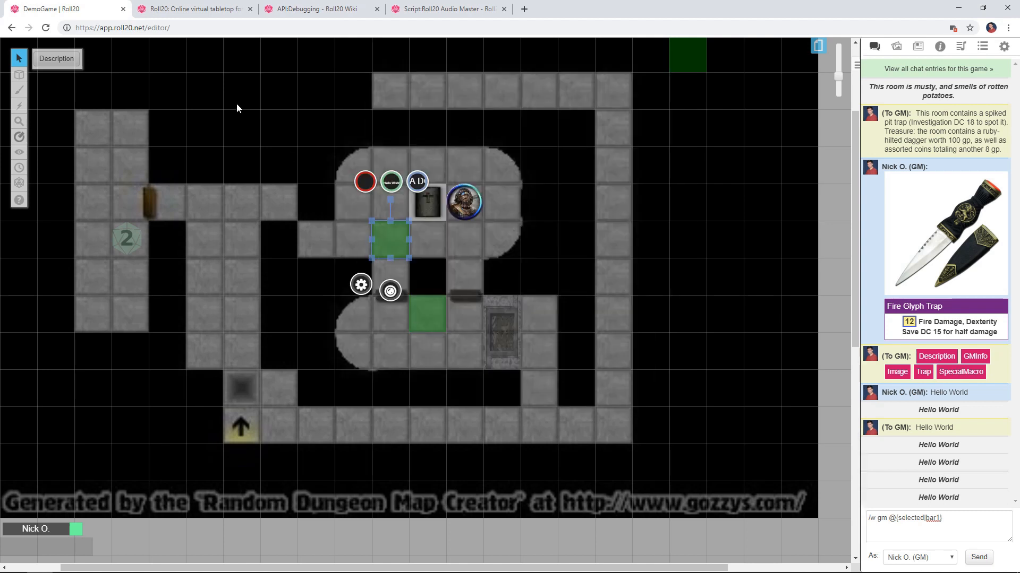
Step: Reselect the Notes token to refresh its token actions and run GMNote
left_click(438, 244)
left_click(391, 239)
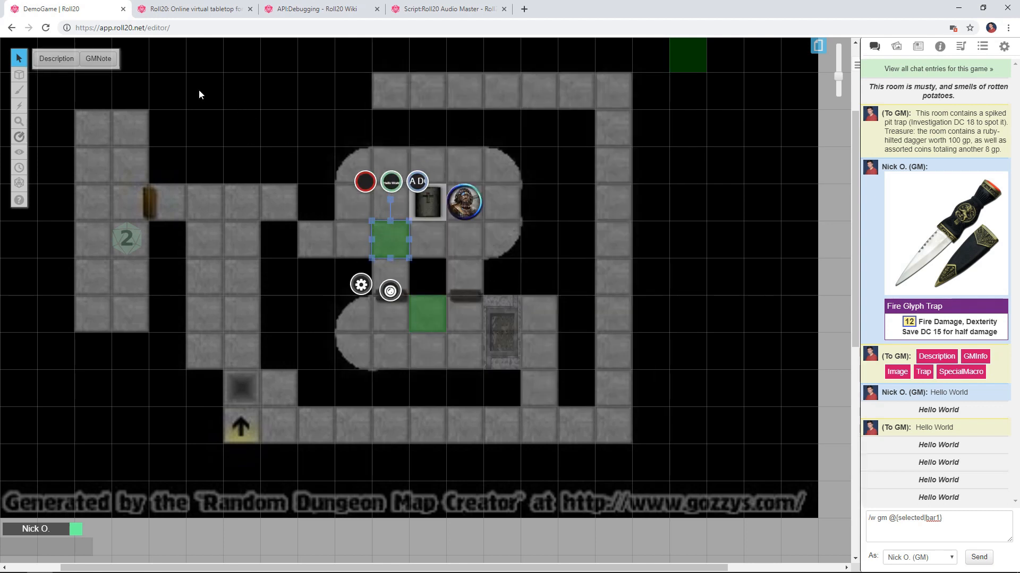
left_click(110, 58)
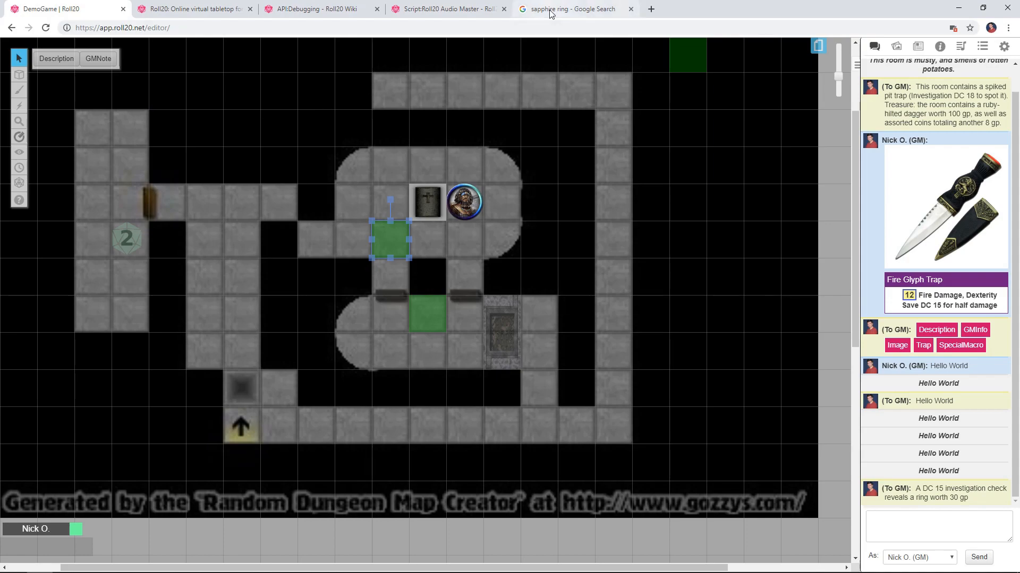
Step: Copy the image address of the Celtic sapphire engagement ring from the Google image search
left_click(567, 9)
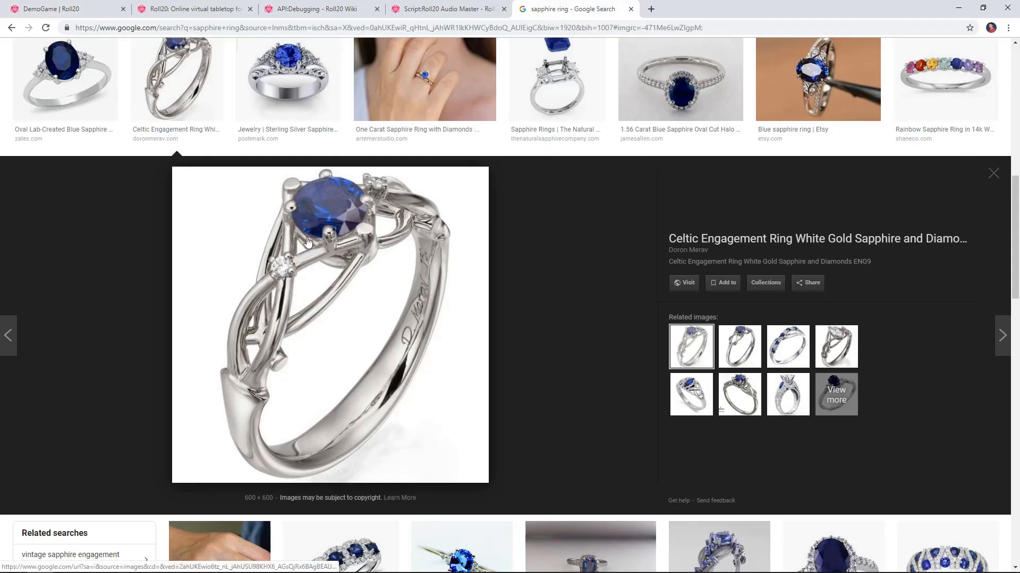
right_click(374, 276)
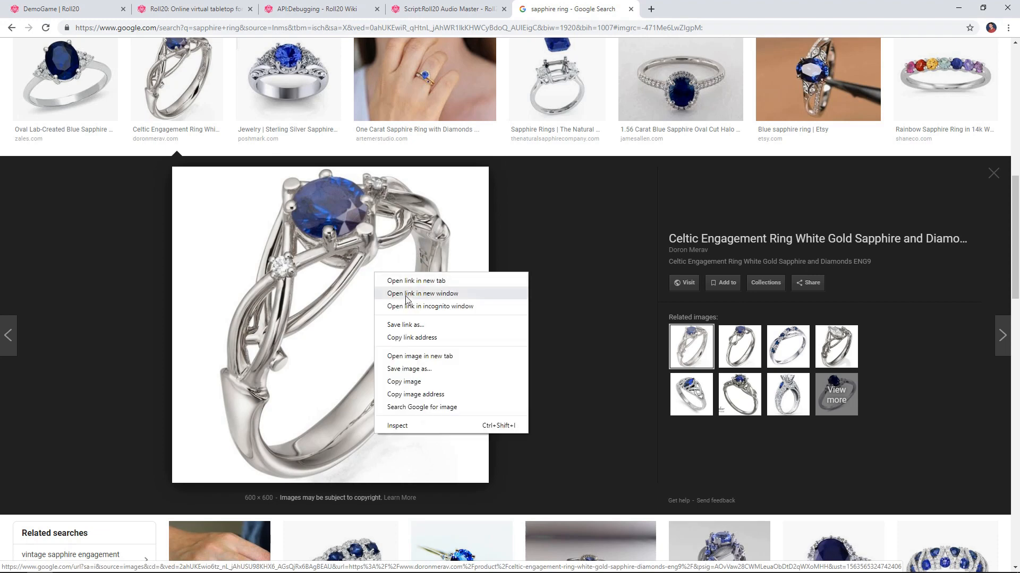
left_click(445, 394)
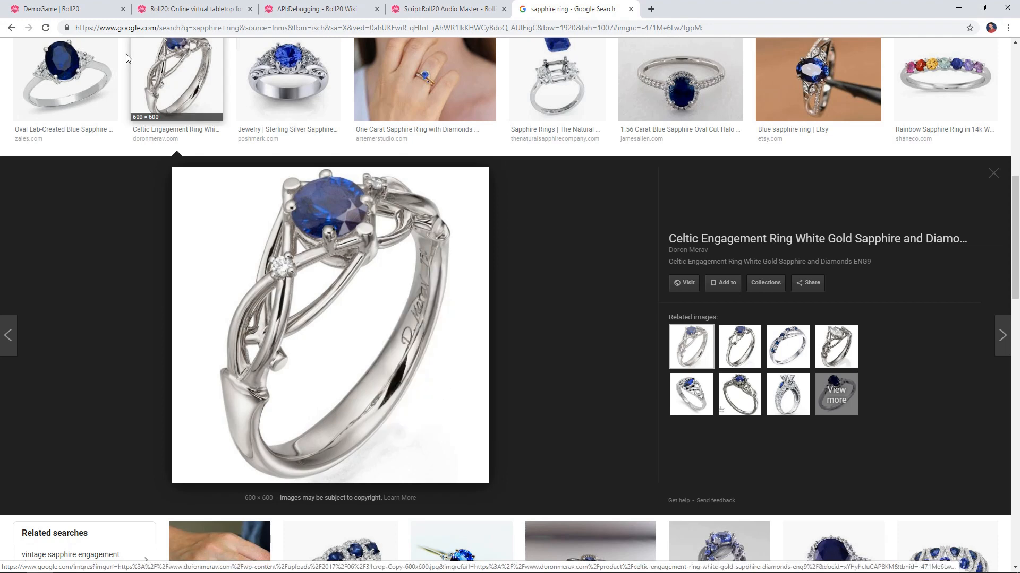
Step: Return to the Roll20 game, paste the ring's image address into the Notes token's Bar 3, and save the token
left_click(91, 13)
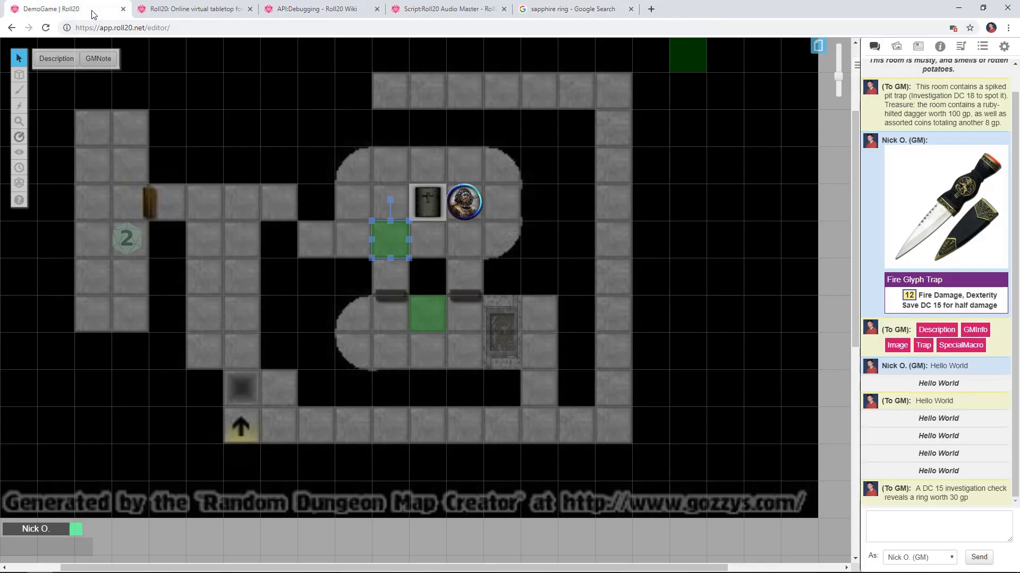
double_click(390, 236)
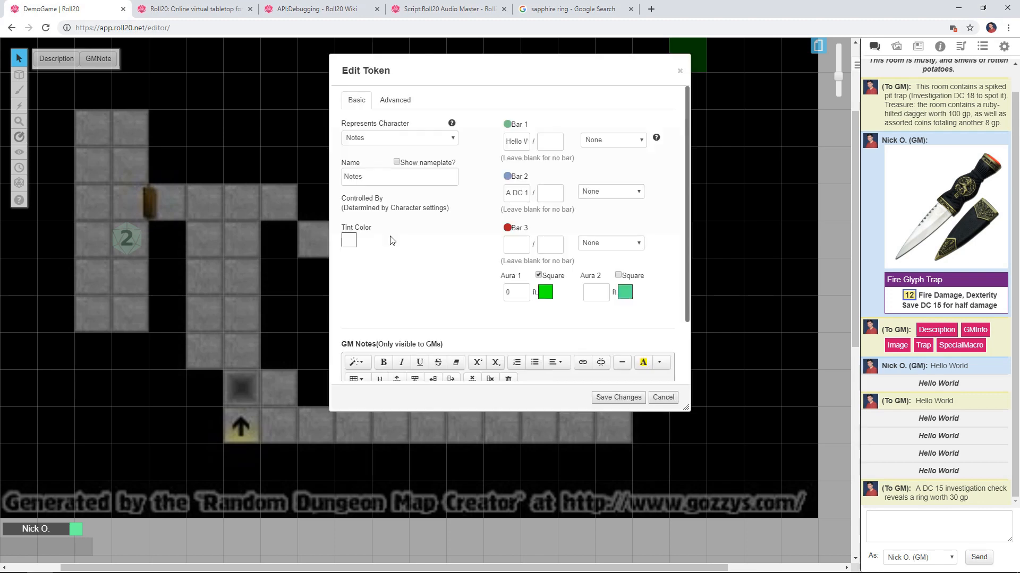
left_click(515, 244)
key("ctrl+v")
left_click(622, 400)
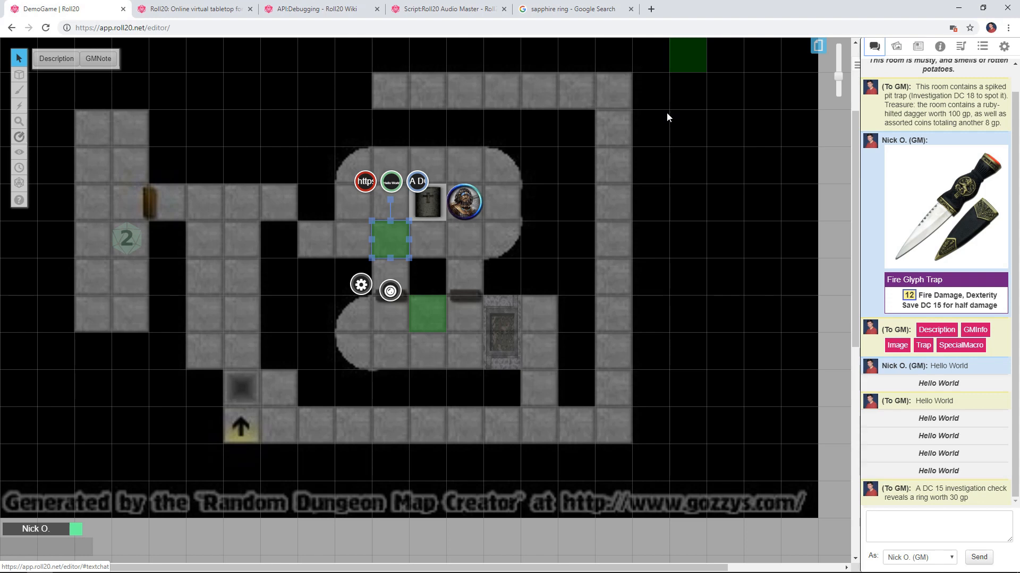
Step: Open the Notes character from the journal and add a new ability named Image
left_click(917, 46)
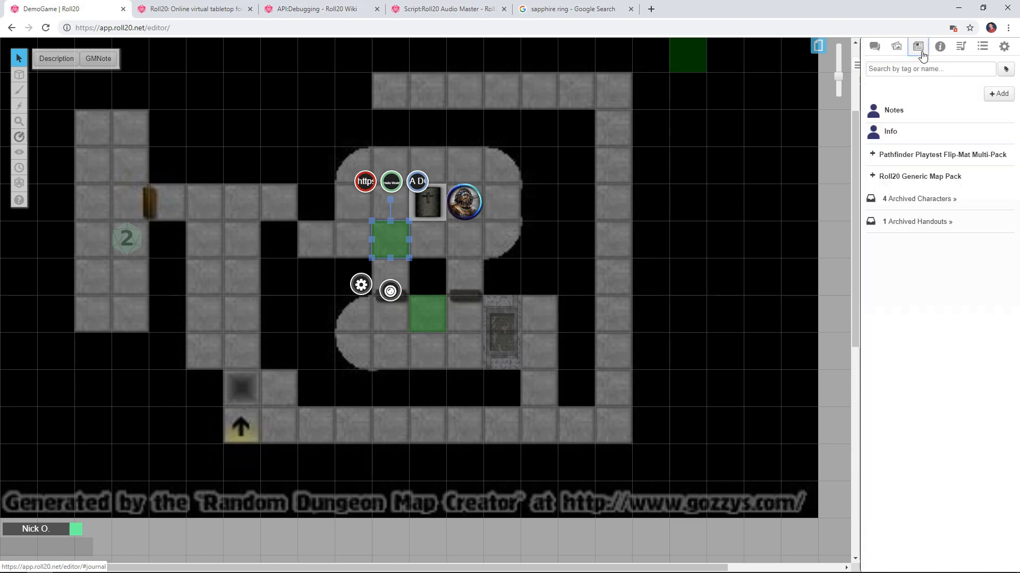
left_click(894, 110)
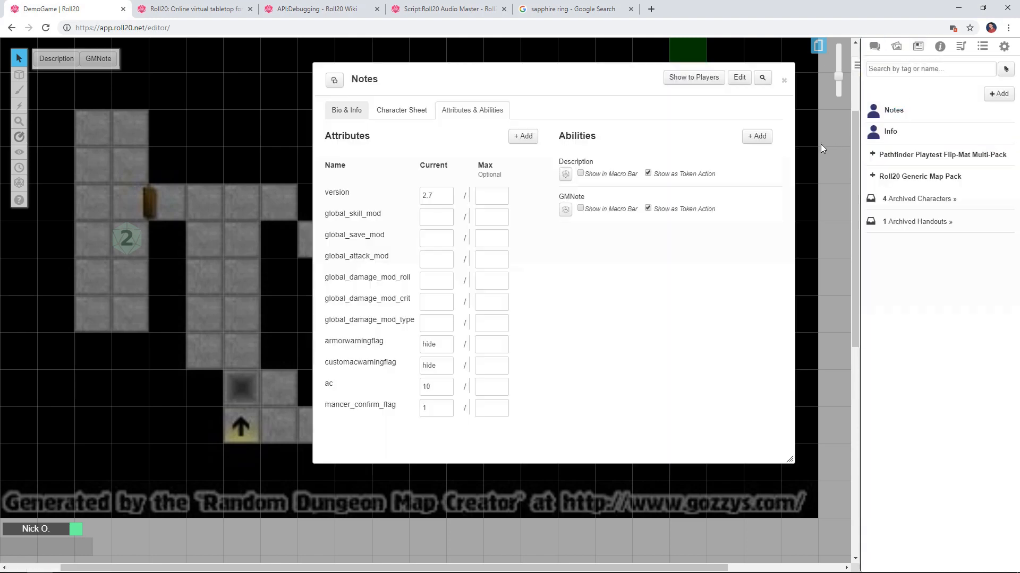
left_click(753, 138)
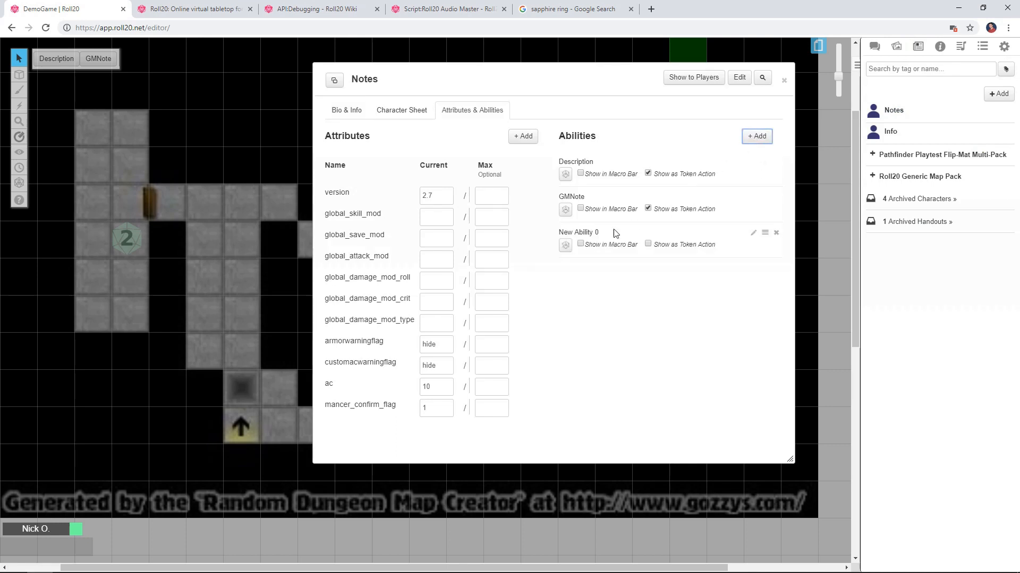
left_click(755, 234)
key("ctrl+a")
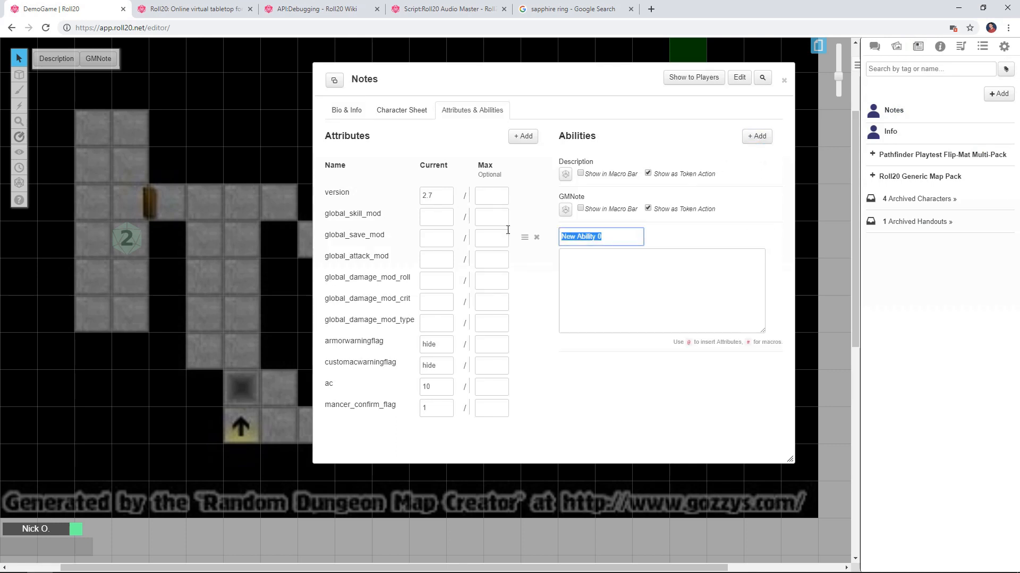
type("Image")
Step: Write [Image](@{selected|bar3}) as the Image macro, save it, show it as a token action, and close the character
left_click(597, 276)
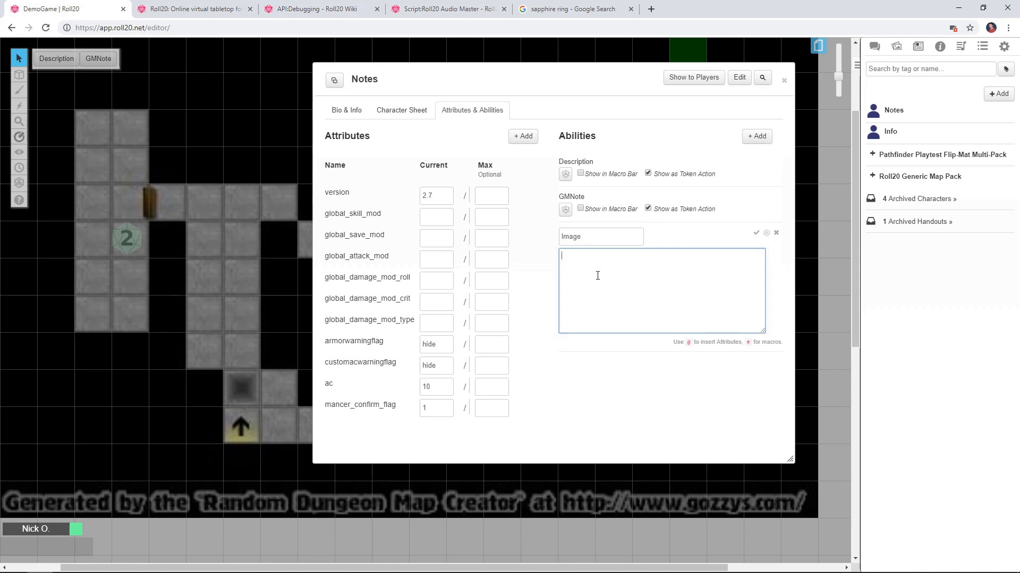
type("[Image](@")
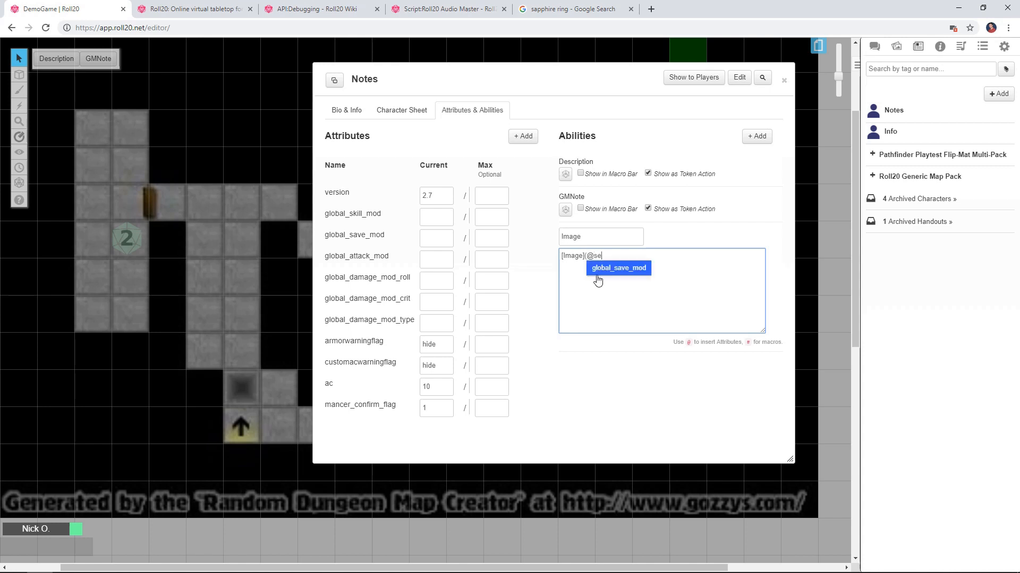
type("{selected")
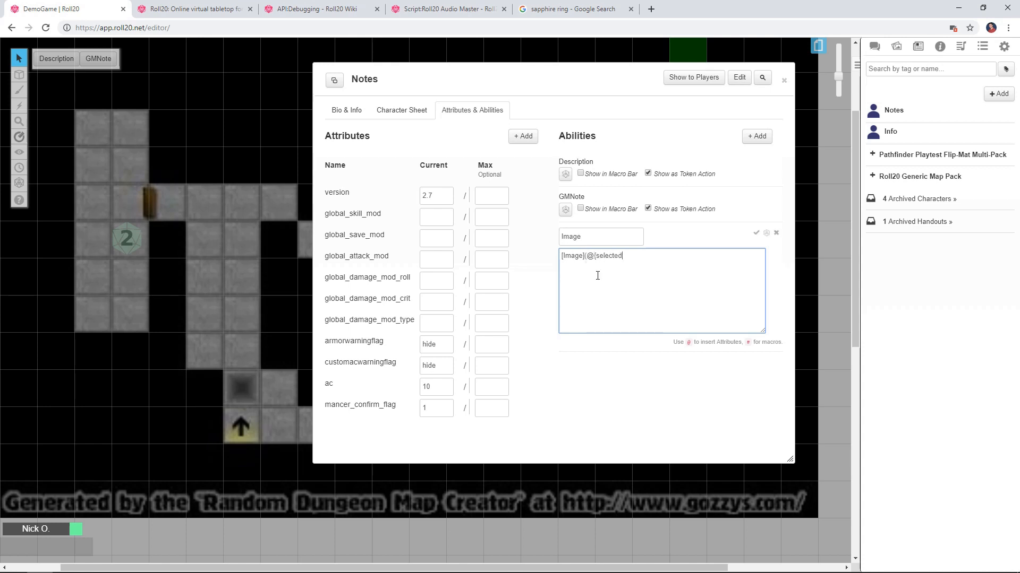
type("|bar3}")
left_click(756, 233)
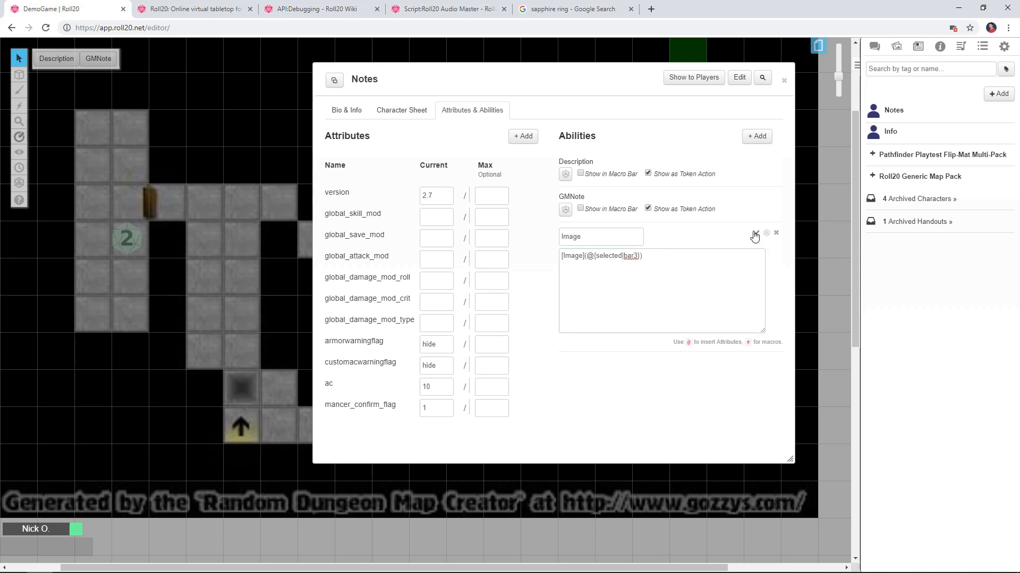
left_click(648, 244)
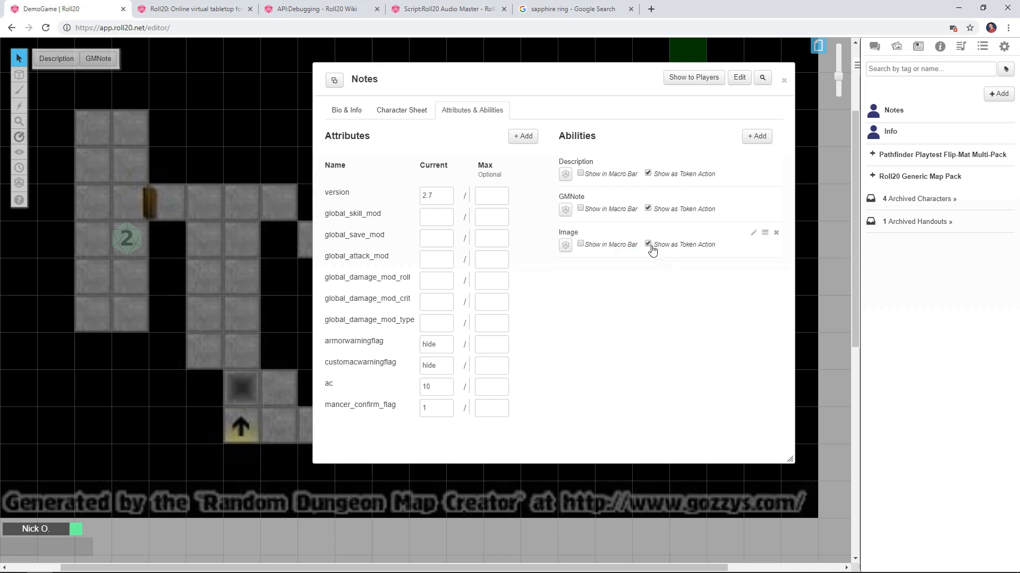
left_click(784, 80)
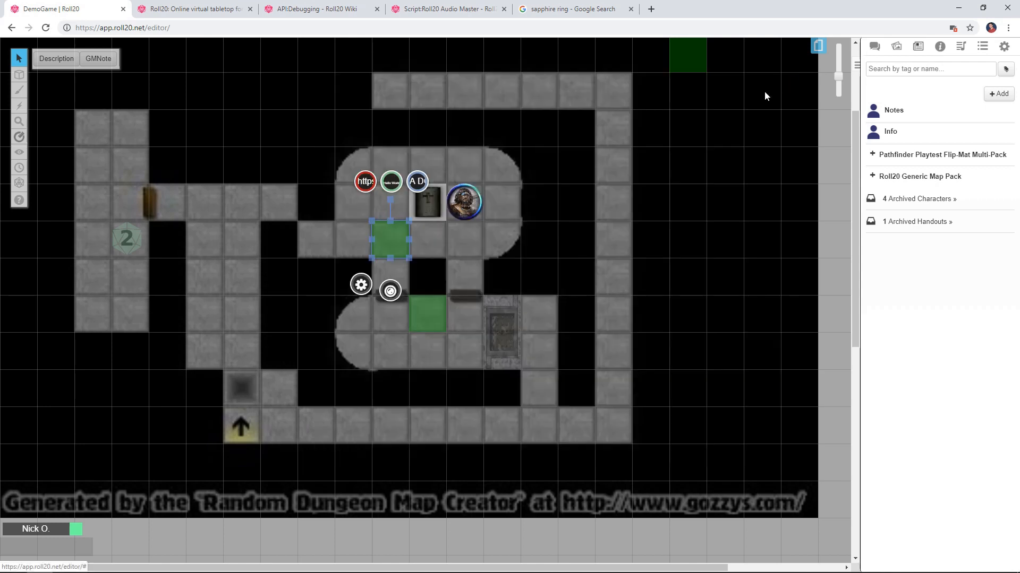
Step: Reselect the Notes token, run its Image action, and view the posted picture in the chat
left_click(437, 249)
left_click(401, 243)
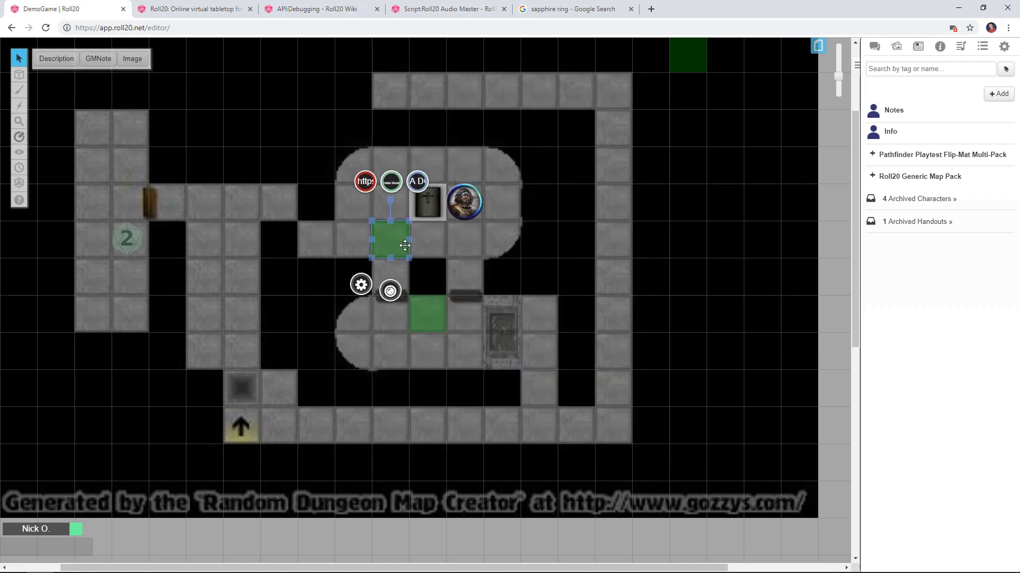
left_click(875, 46)
left_click(140, 62)
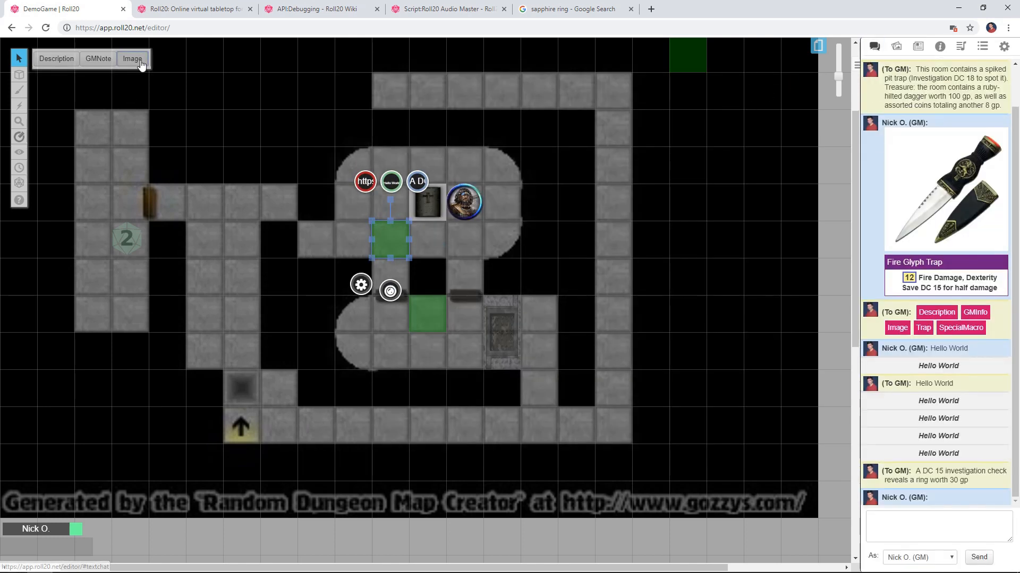
scroll(850, 279, "down", 3)
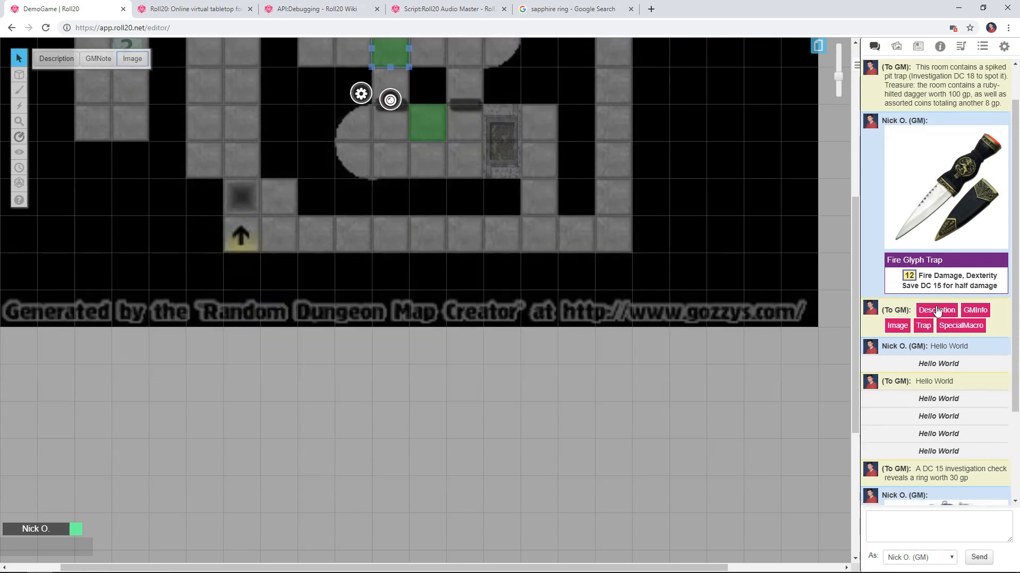
scroll(910, 266, "down", 3)
scroll(743, 253, "up", 2)
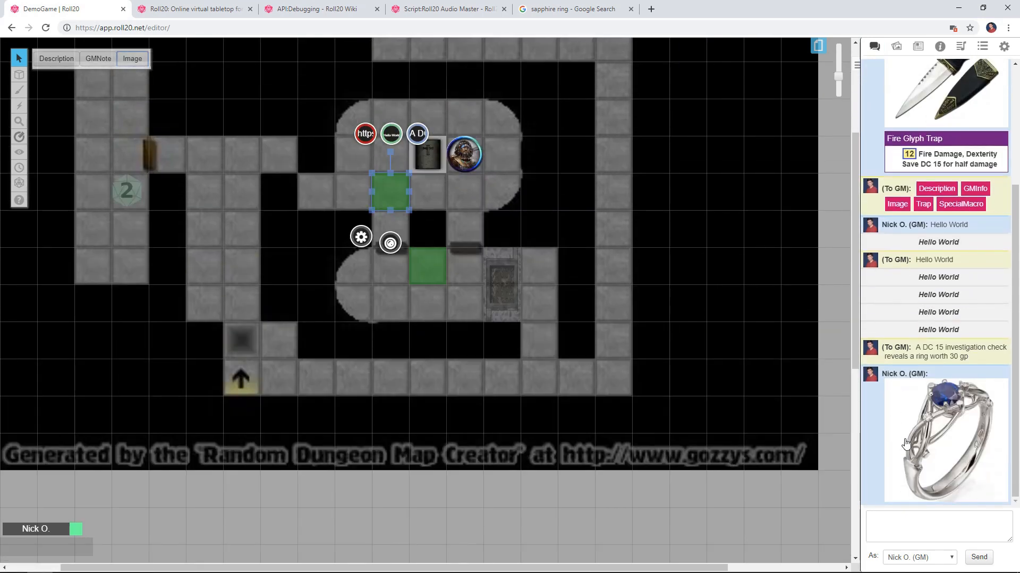
scroll(682, 272, "up", 3)
scroll(681, 274, "down", 1)
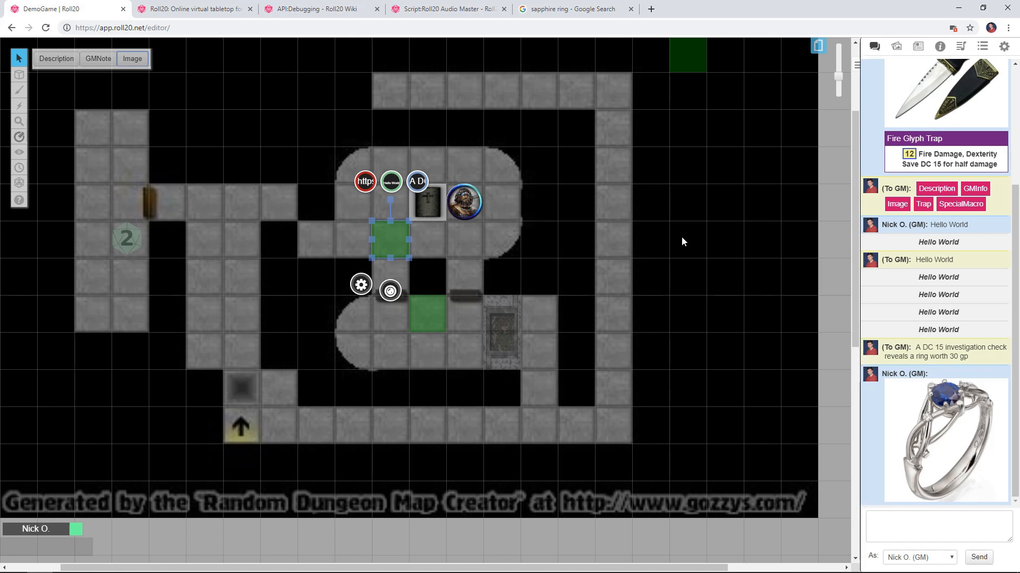
Step: Copy the Fire Glyph Trap template with the [[4d6]] roll from Notepad and send it in the Roll20 chat
key("alt+Tab")
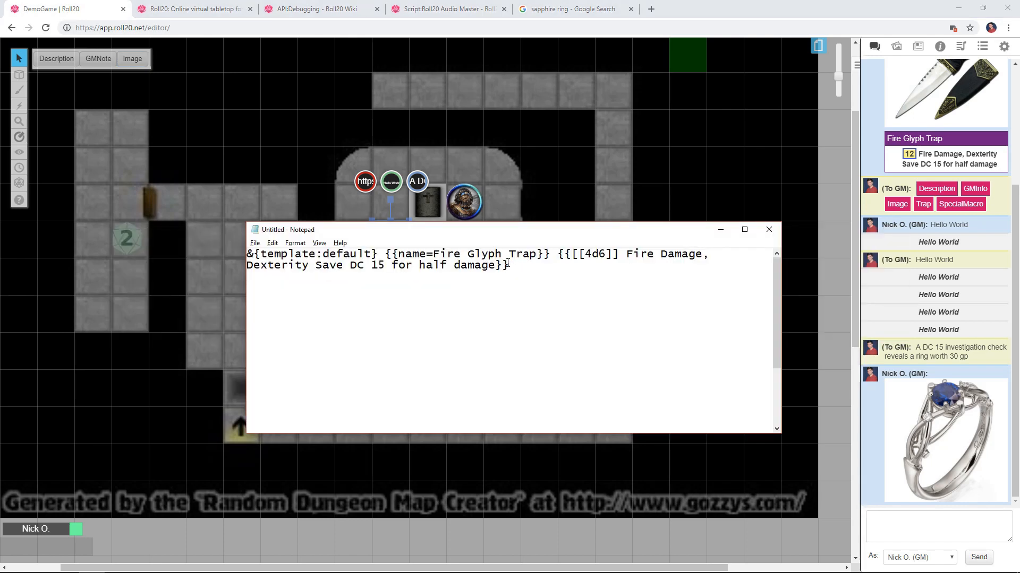
left_click_drag(510, 266, 230, 254)
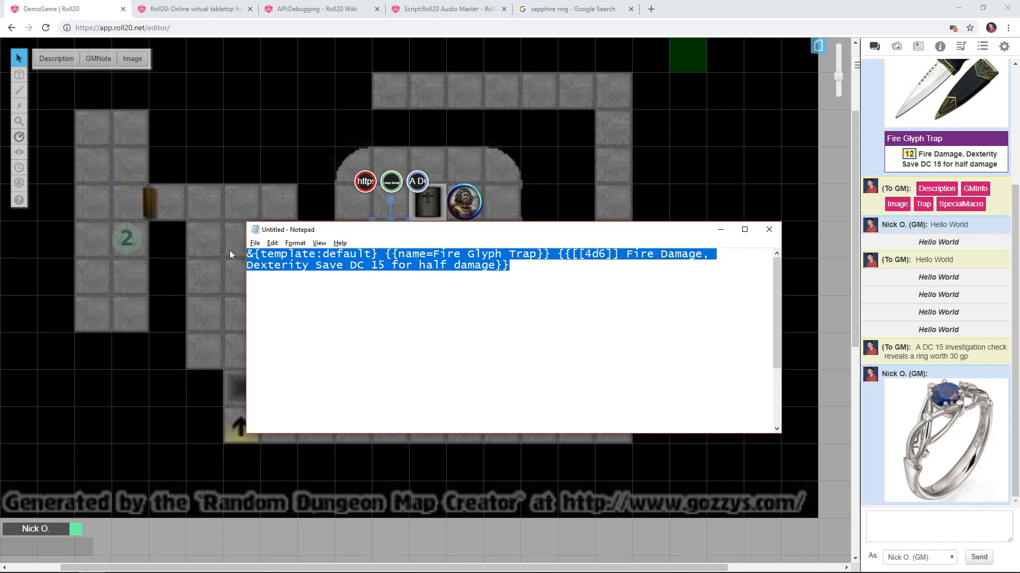
key("ctrl+c")
key("alt+Tab")
key("ctrl+v")
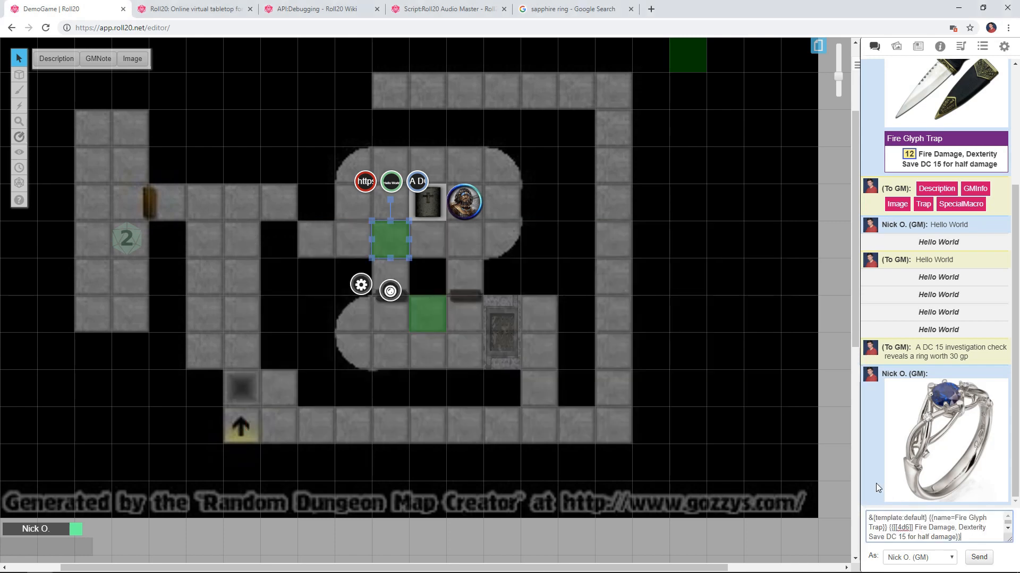
key("Return")
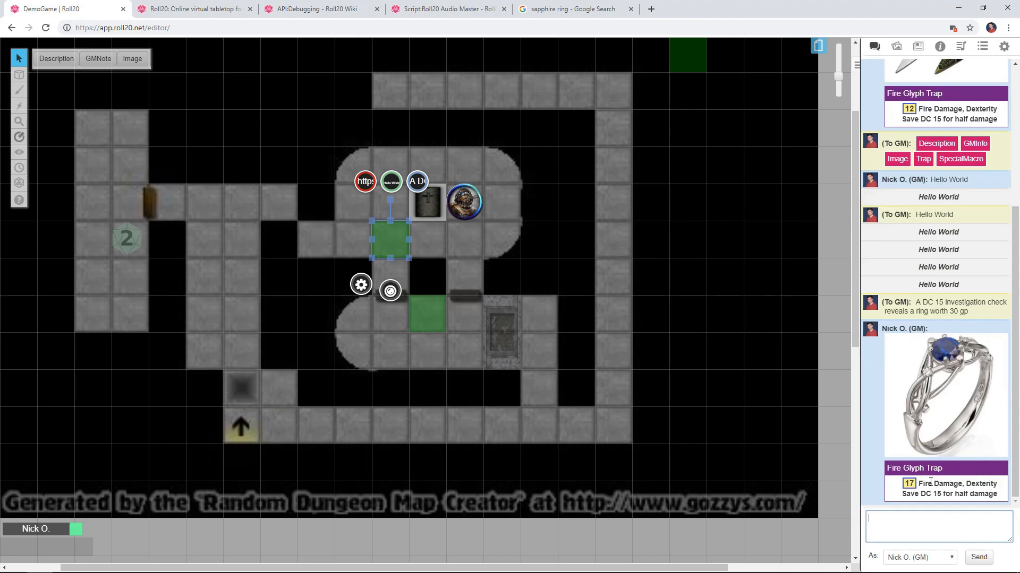
Step: Copy the Fire Glyph Trap template from Notepad into the Notes token's Bar 1 maximum value in Roll20 and save the token
key("alt+Tab")
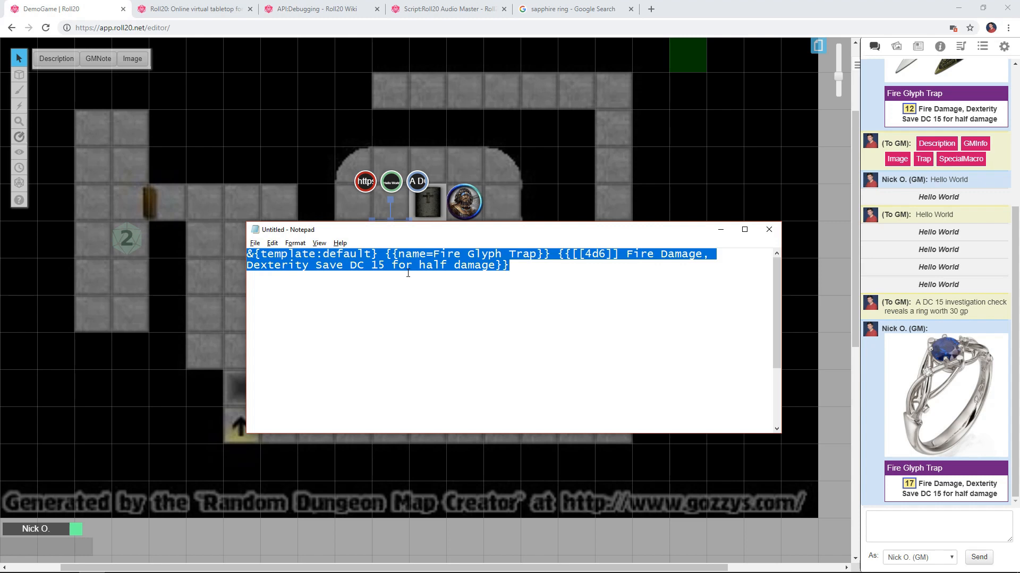
left_click(439, 280)
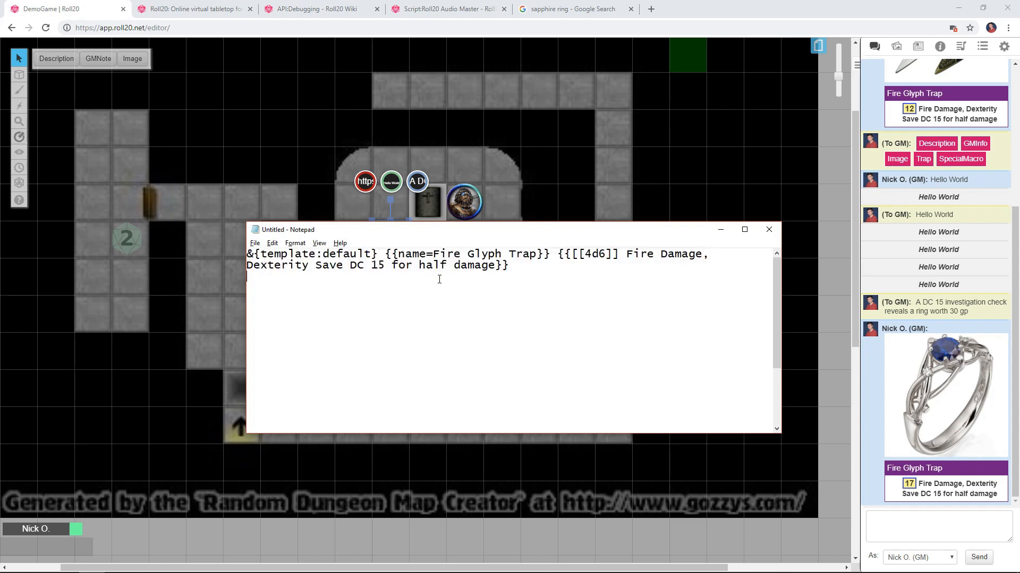
left_click_drag(511, 272, 230, 256)
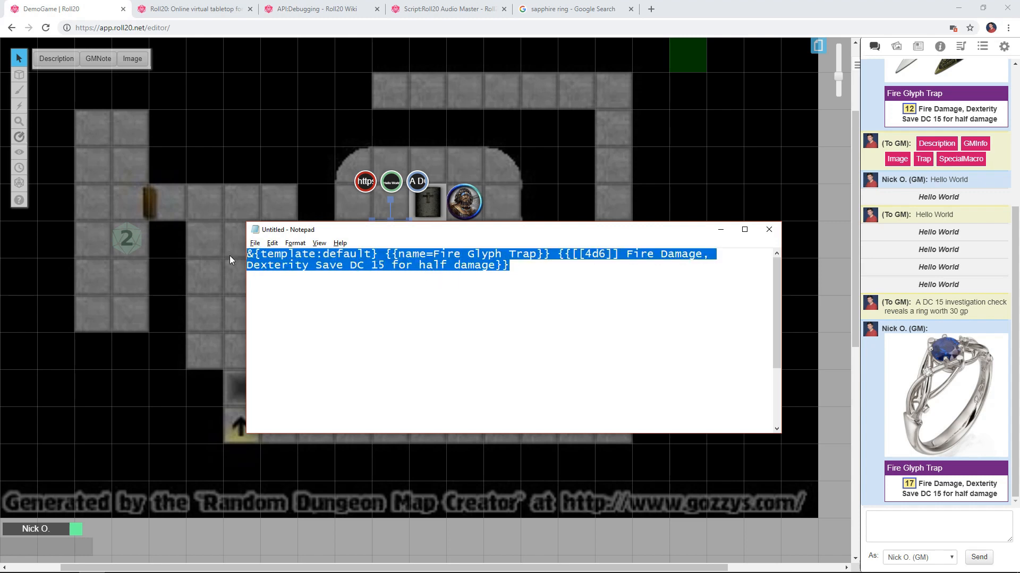
left_click(574, 199)
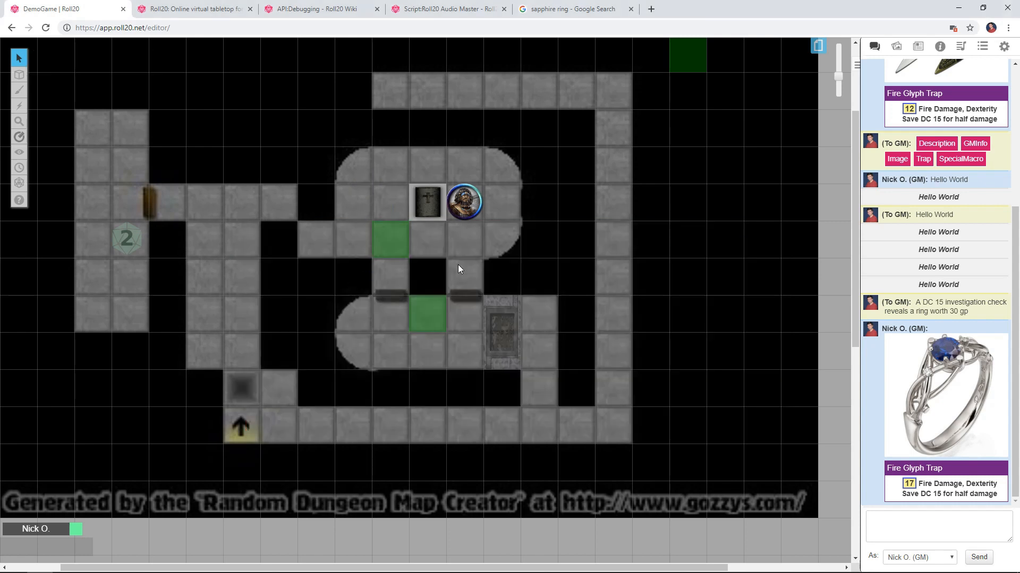
left_click(390, 238)
double_click(390, 238)
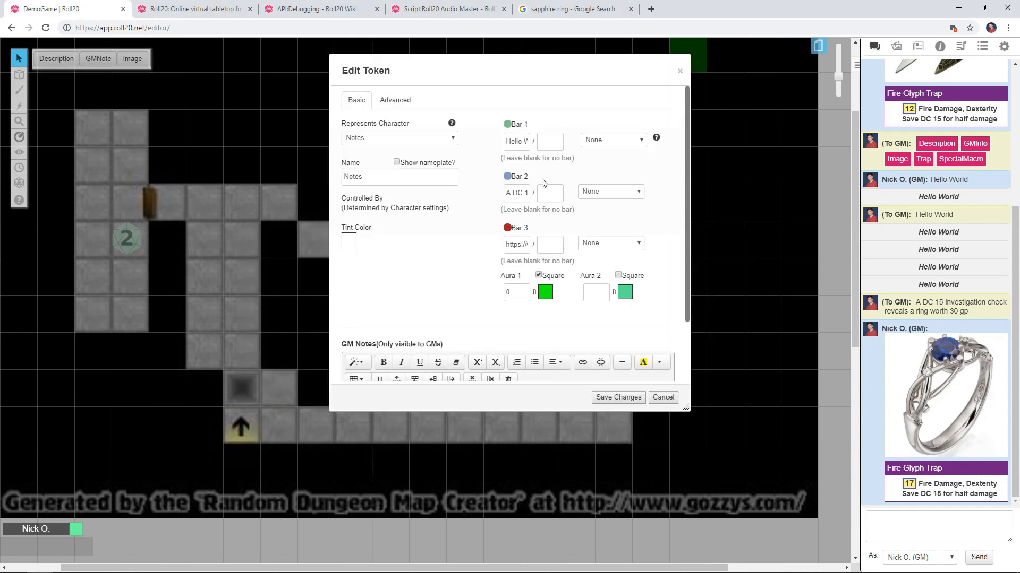
left_click(552, 145)
key("ctrl+v")
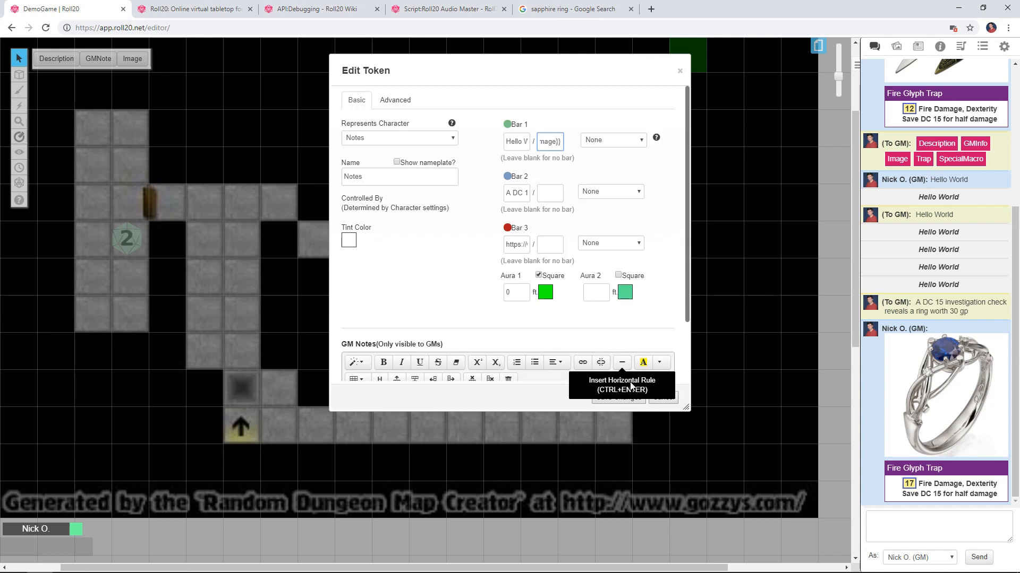
left_click(635, 398)
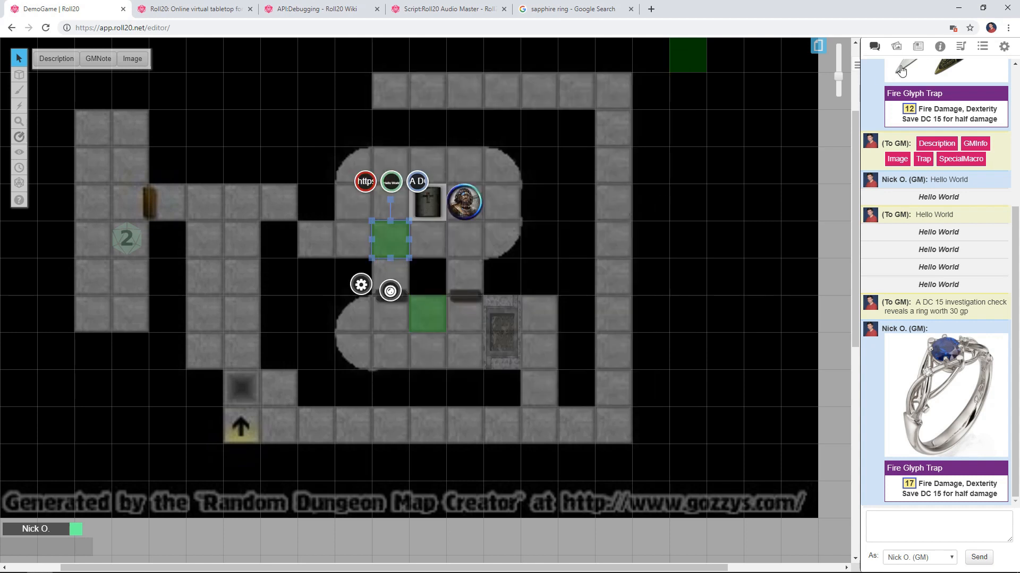
Step: Open the Notes character from the journal and add a new ability named Trap
left_click(918, 46)
left_click(894, 109)
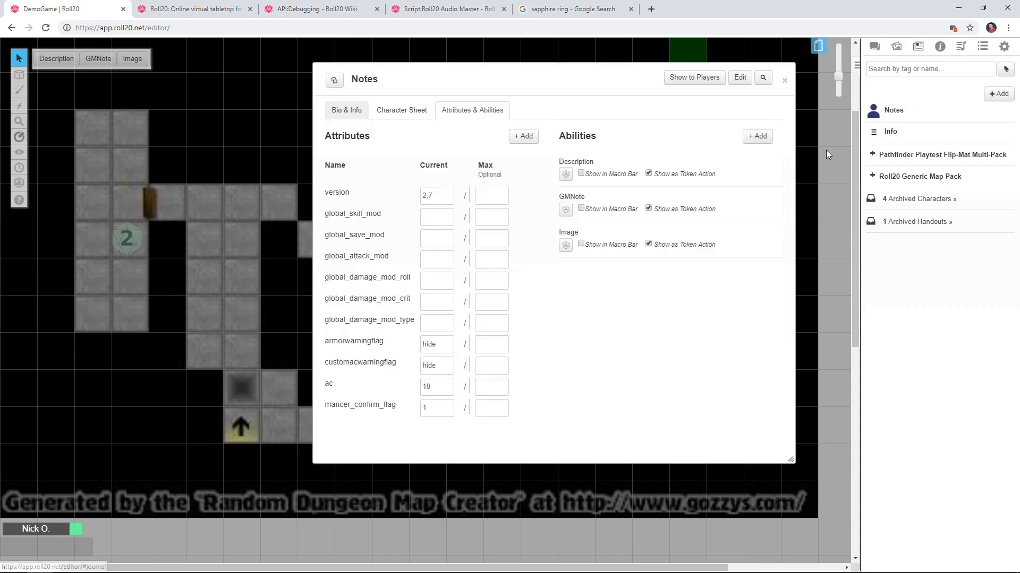
left_click(757, 136)
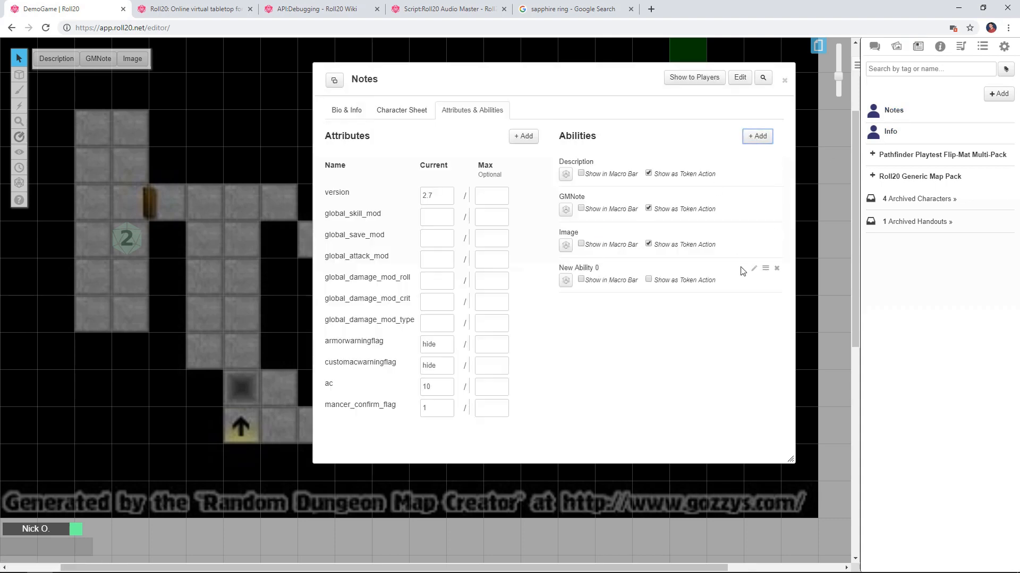
left_click(754, 269)
key("ctrl+a")
type("Trap")
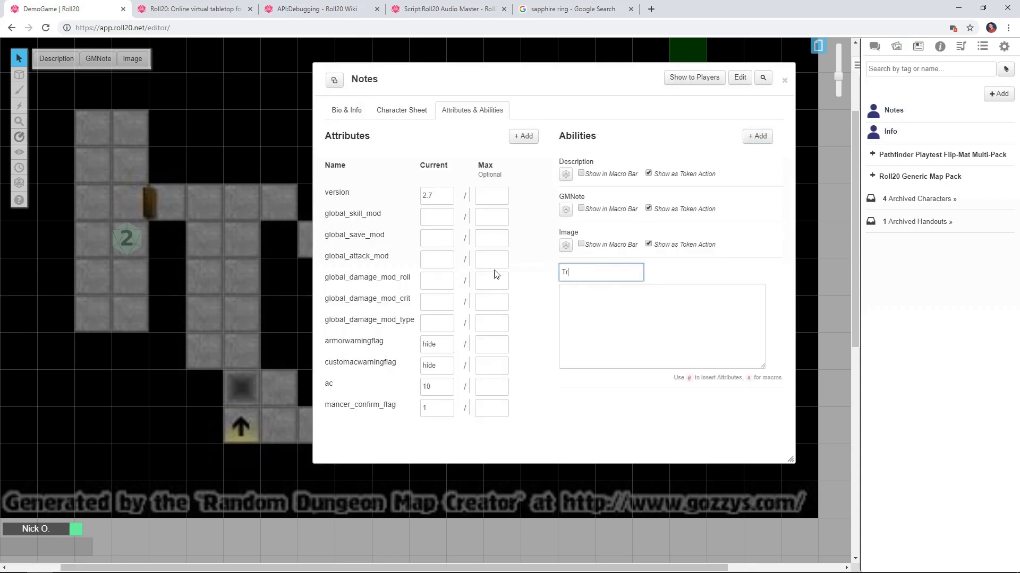
Step: Write @{selected|bar1|max} as the Trap macro, save it, show it as a token action, and close the character
left_click(633, 306)
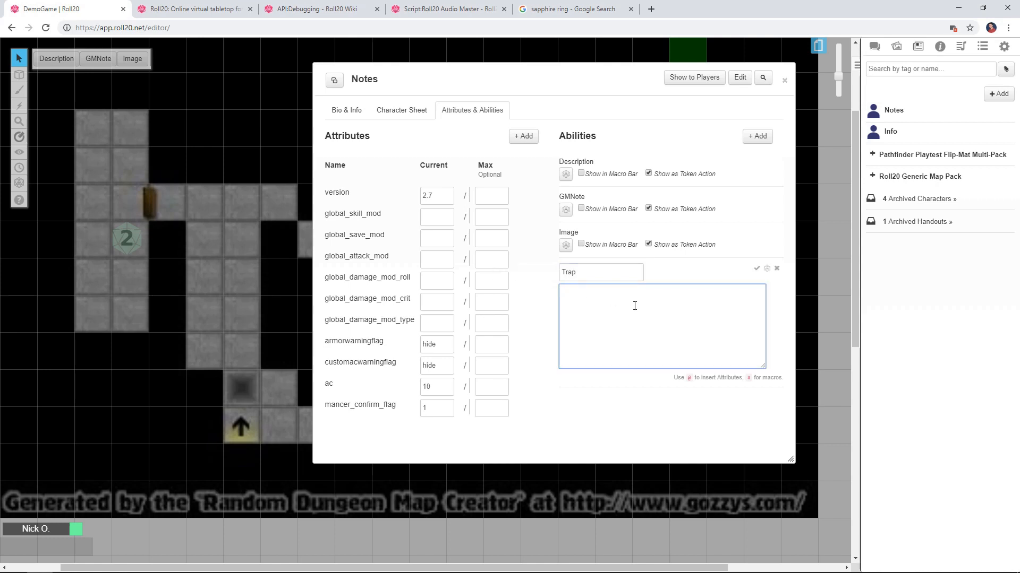
type("@{seelected|bar1|max}")
left_click(757, 268)
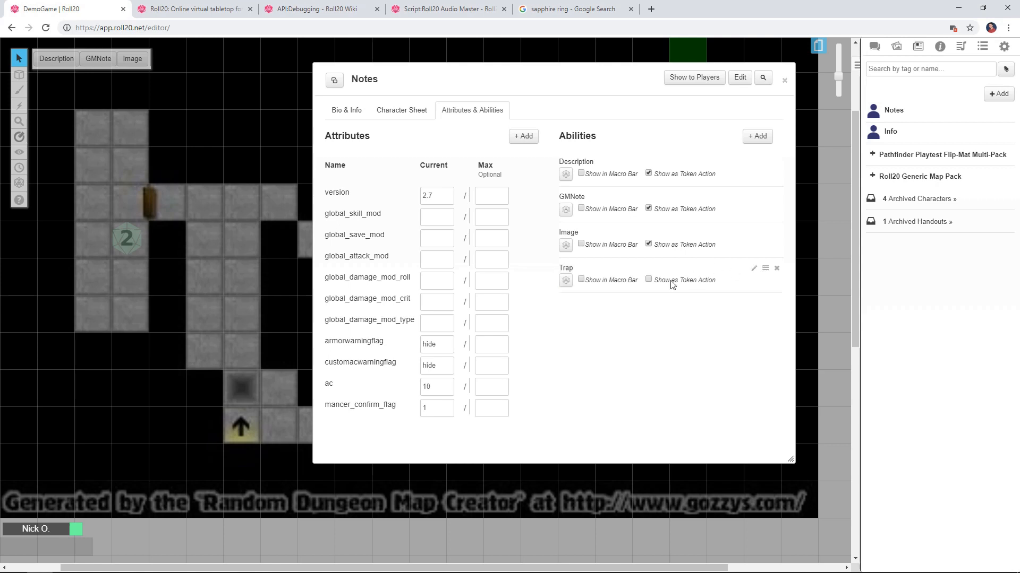
left_click(648, 280)
left_click(874, 46)
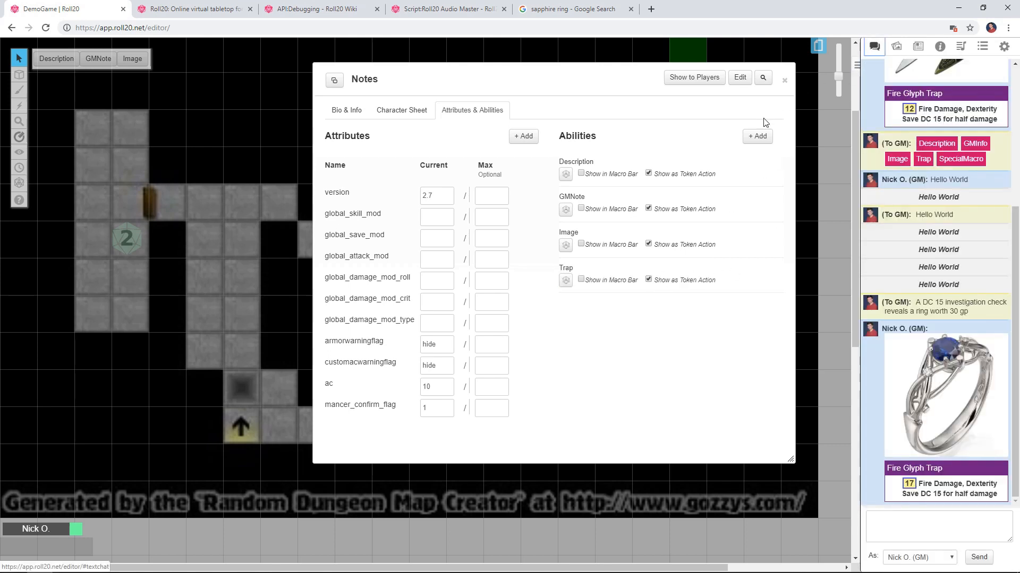
left_click(784, 80)
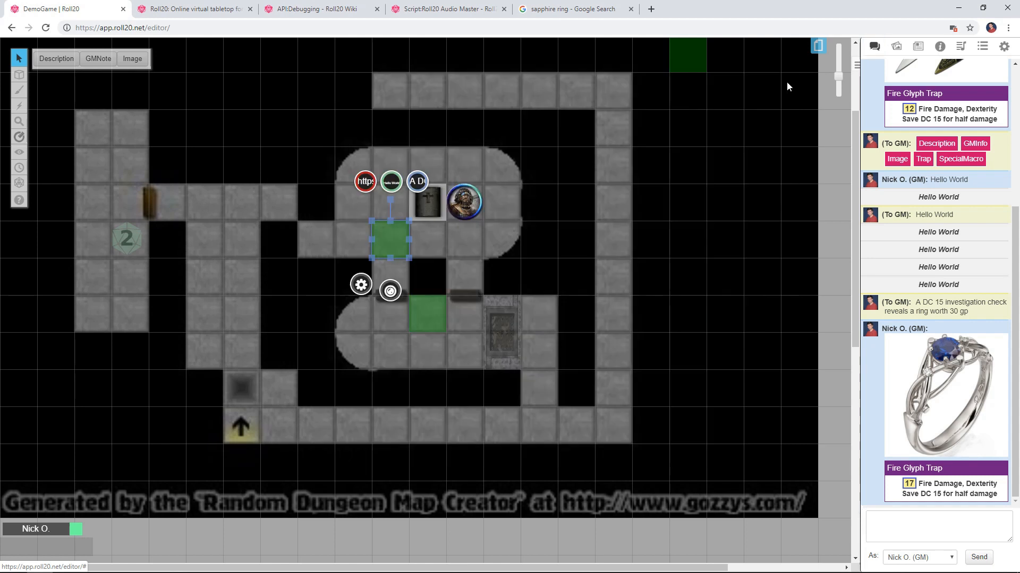
Step: Reselect the Notes token, run its Trap action, and view the posted trap roll in the chat
left_click(433, 257)
left_click(391, 239)
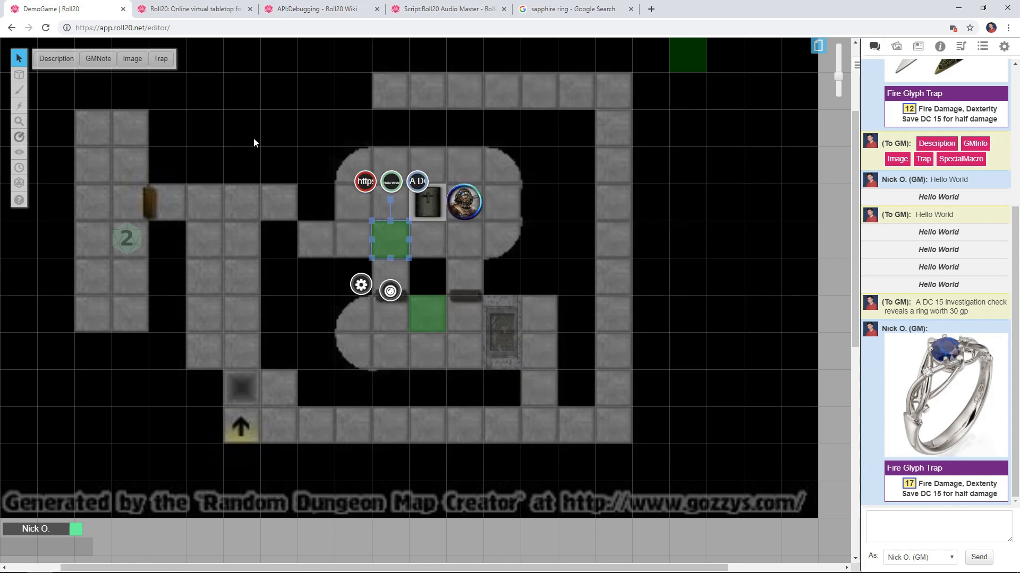
left_click(161, 58)
mouse_move(911, 488)
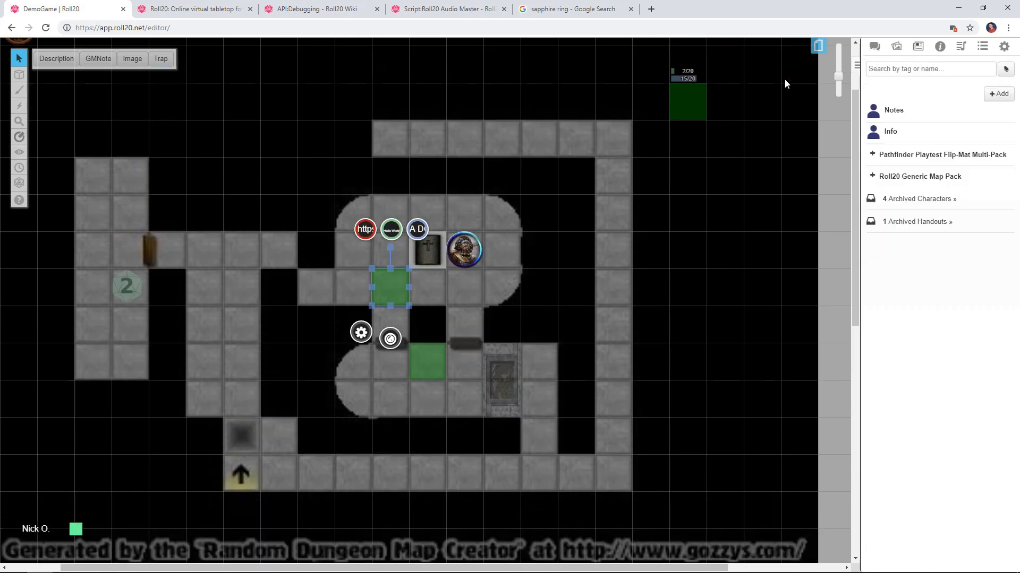
Step: Review the Notes token's bar settings and the Notes character's Description macro without changing them
double_click(397, 286)
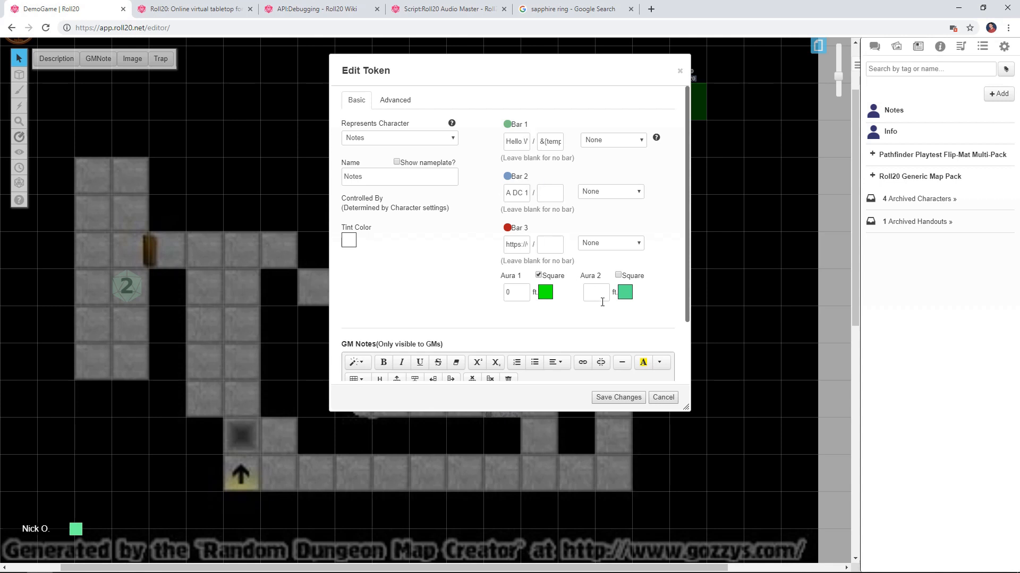
left_click(663, 397)
left_click(909, 111)
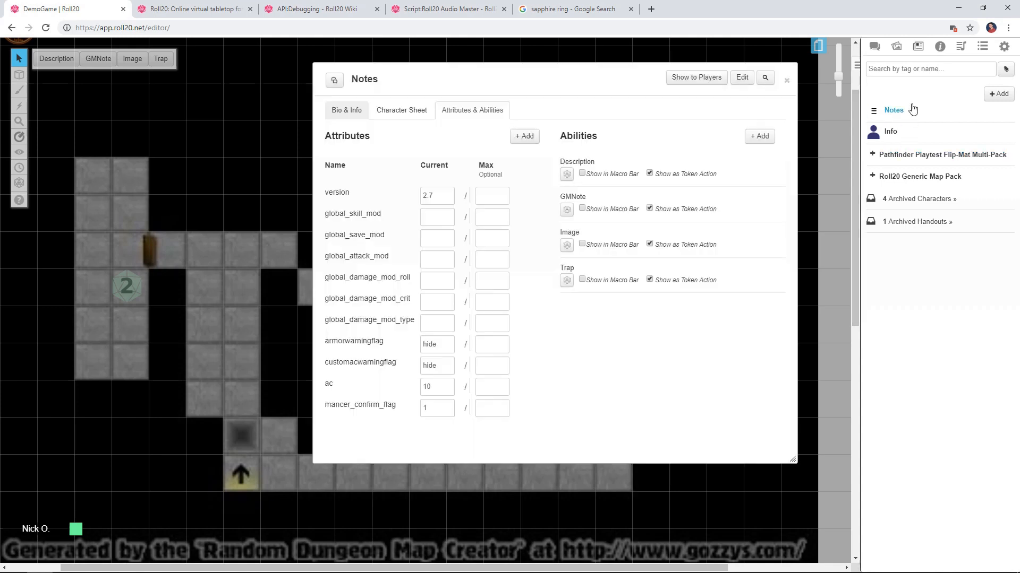
left_click(755, 162)
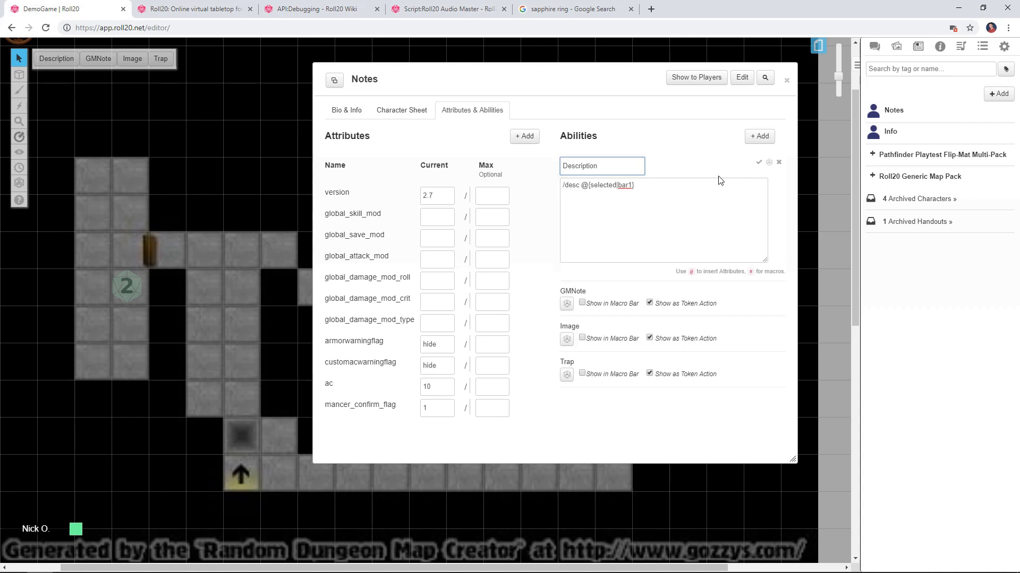
left_click(759, 162)
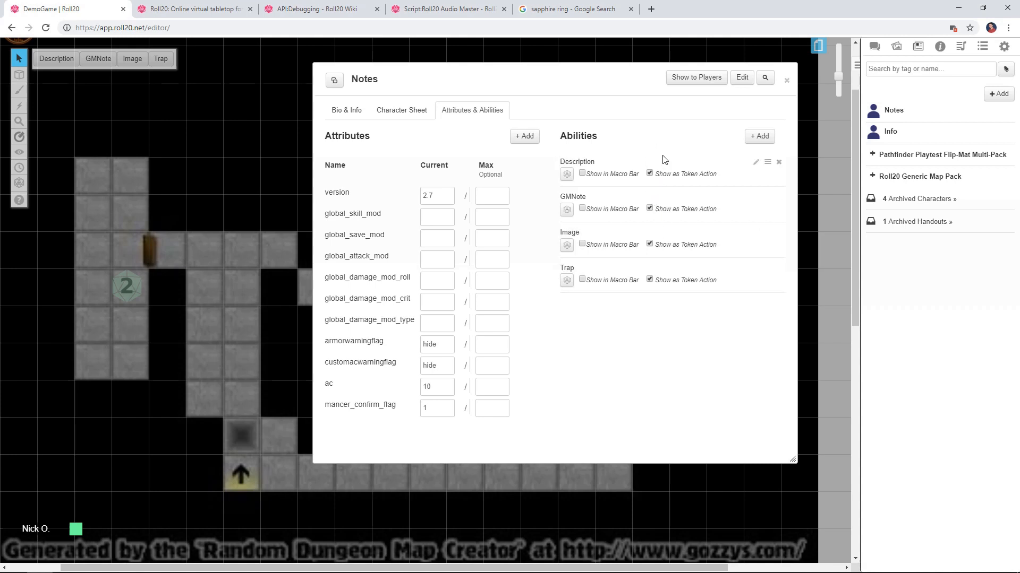
left_click(787, 81)
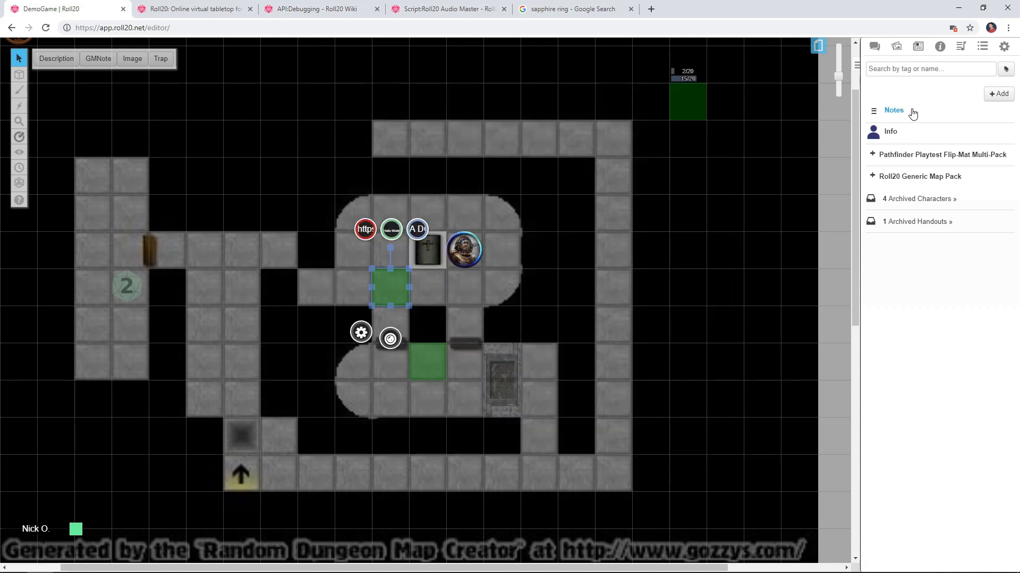
Step: Place another Notes token in the upper corner of the room marked 2 and set it to represent the Notes character
left_click_drag(913, 113, 136, 180)
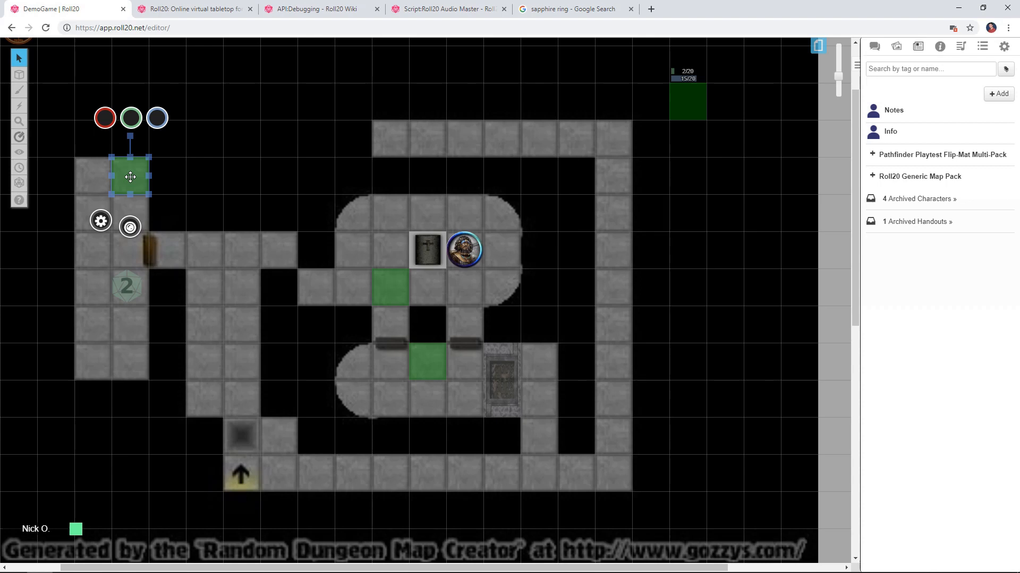
double_click(130, 177)
left_click(449, 139)
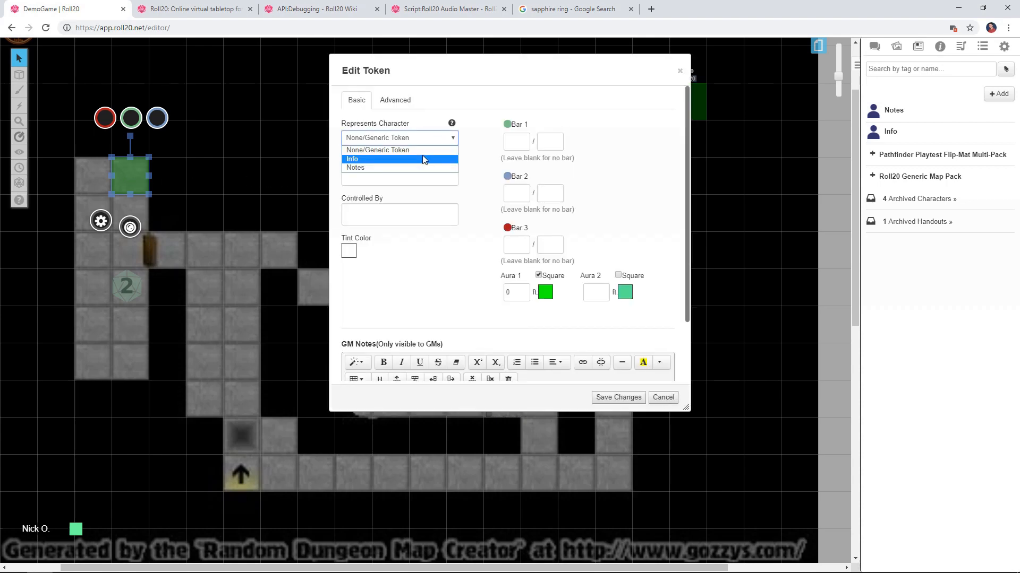
left_click(426, 160)
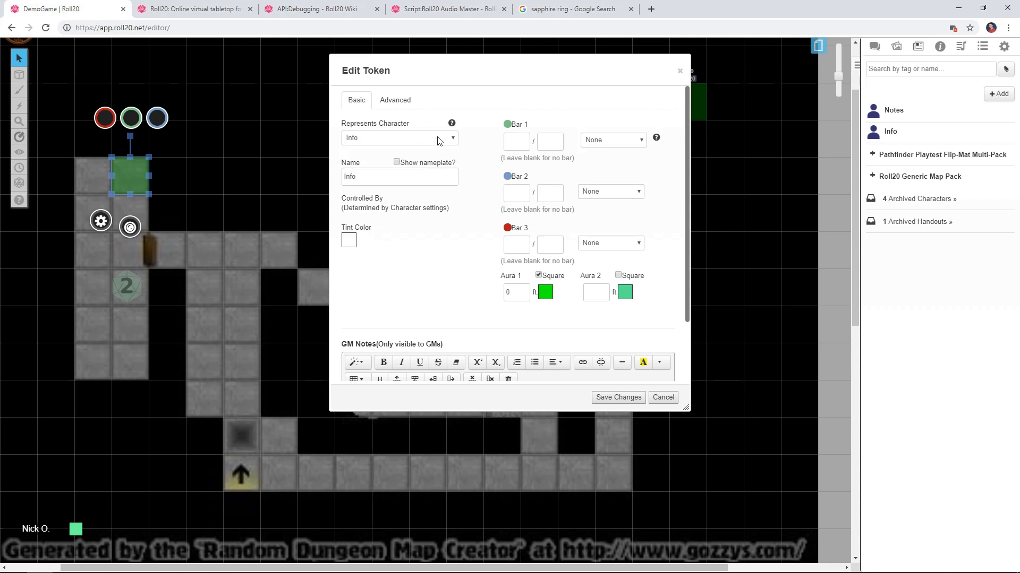
left_click(453, 139)
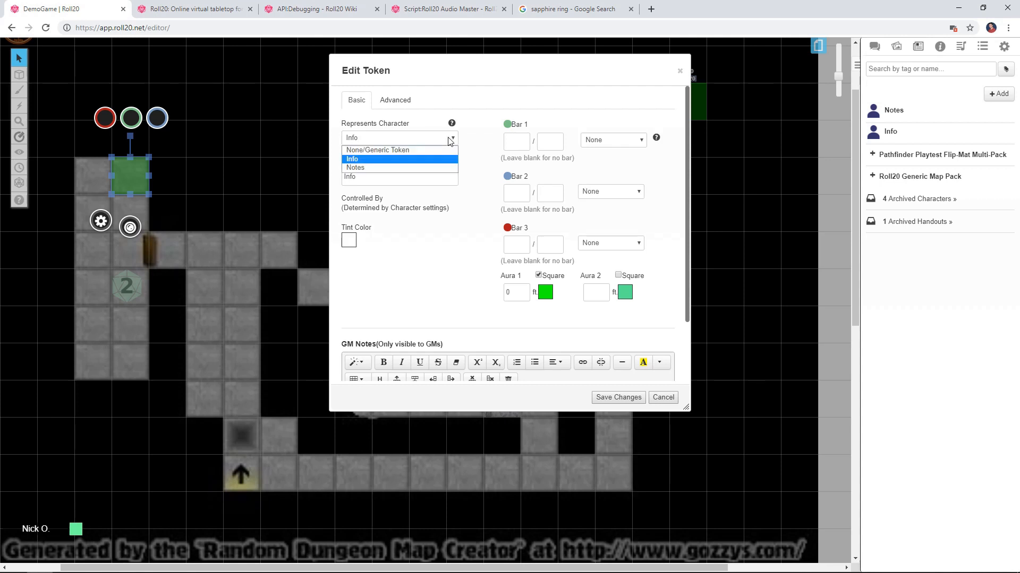
left_click(426, 157)
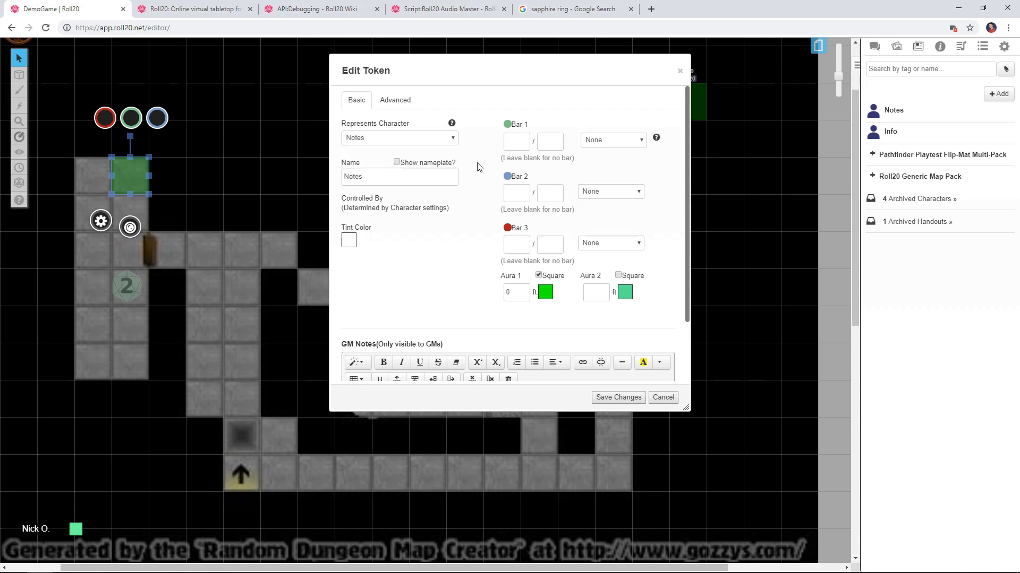
Step: Copy "This room is musty, and smells of sulfur." from Notepad into the new token's current Bar 1 value in Roll20
key("alt+Tab")
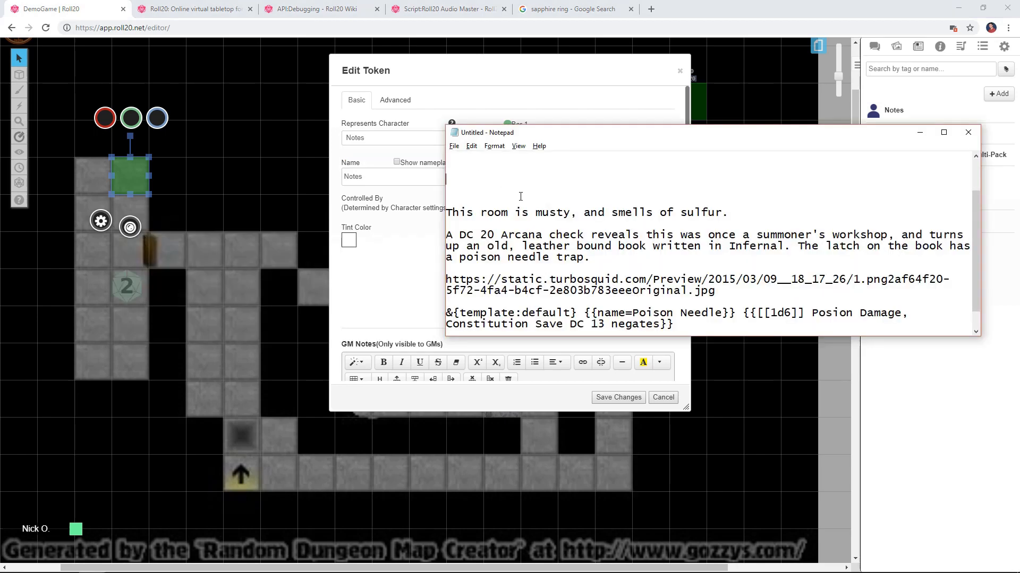
left_click_drag(609, 136, 722, 130)
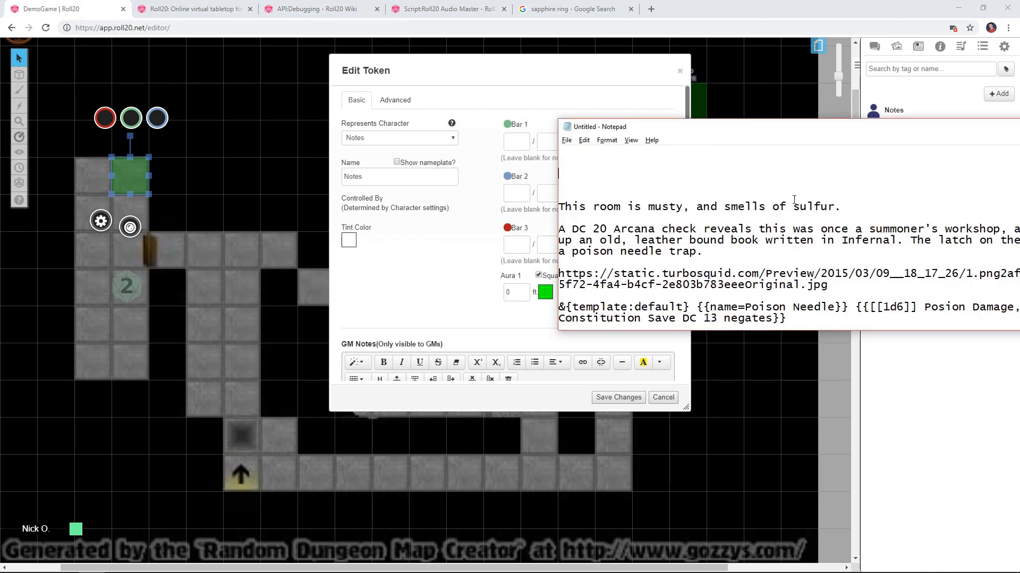
left_click_drag(842, 208, 552, 209)
key("ctrl+c")
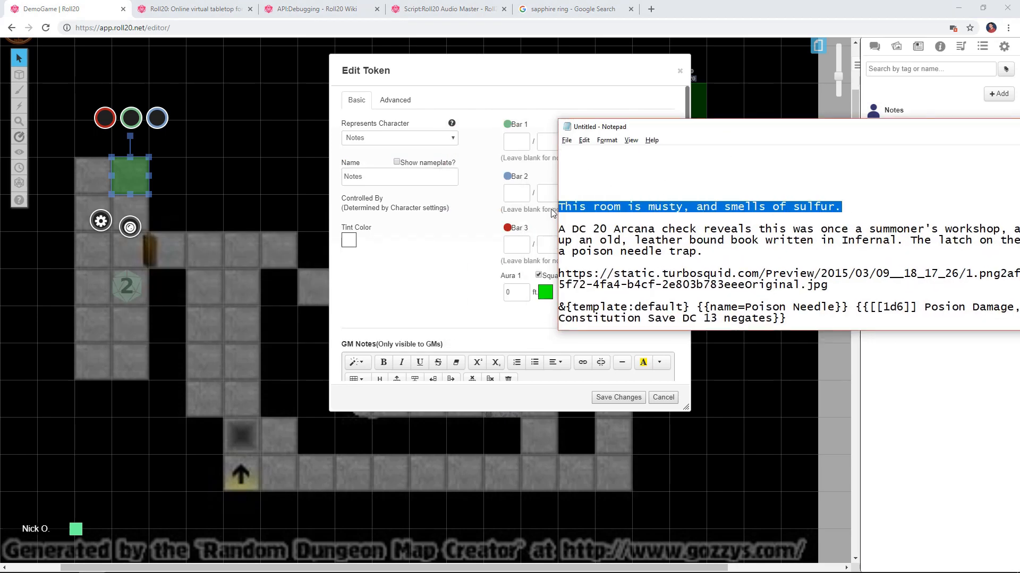
left_click(536, 108)
left_click(522, 142)
key("ctrl+v")
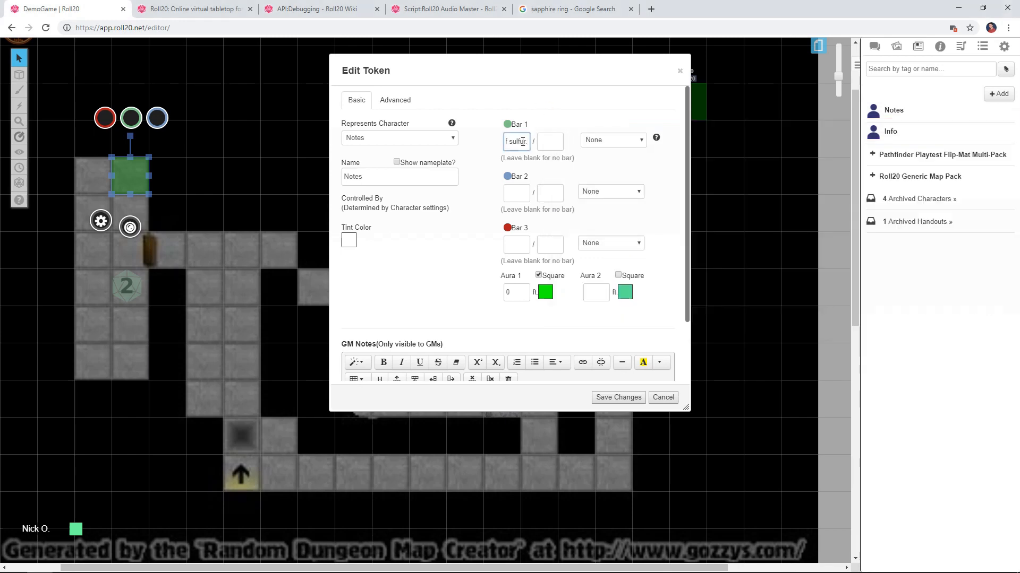
Step: Copy the DC 20 Arcana check note about the summoner's workshop from Notepad into the token's current Bar 2 value
key("alt+Tab")
left_click_drag(704, 252, 554, 234)
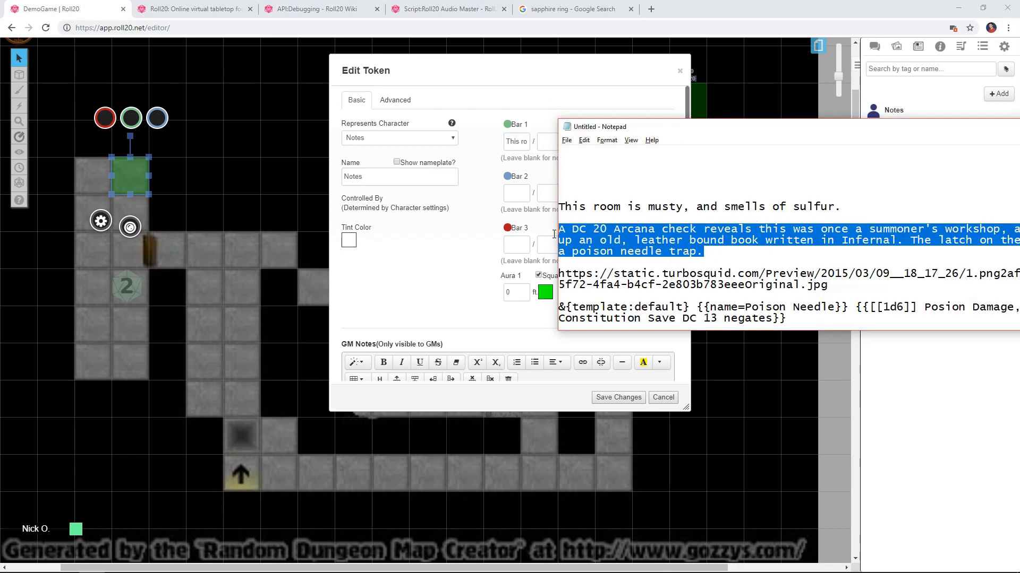
left_click(522, 192)
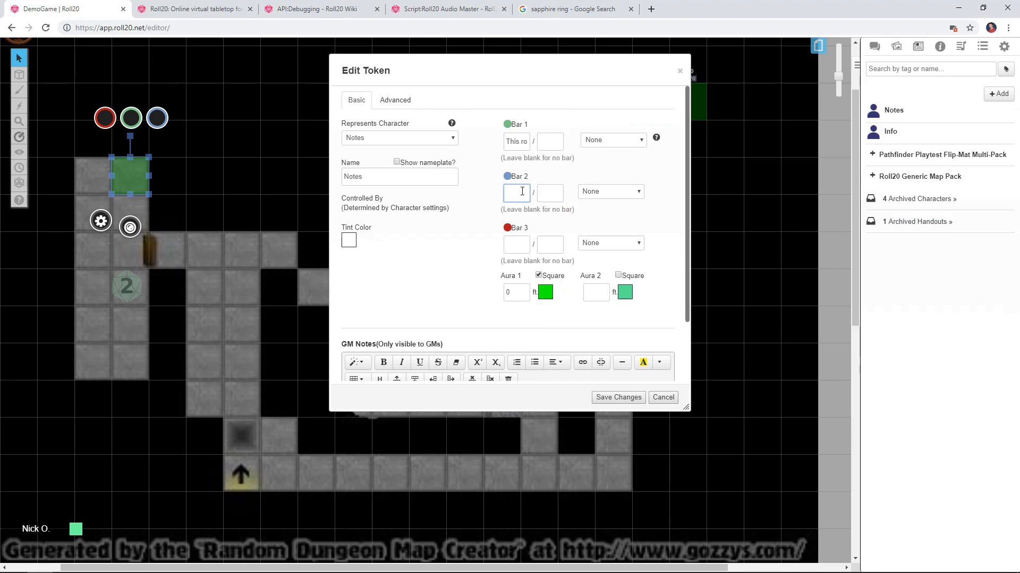
key("ctrl+v")
Step: Copy the turbosquid image URL from Notepad into the token's current Bar 3 value
key("alt+Tab")
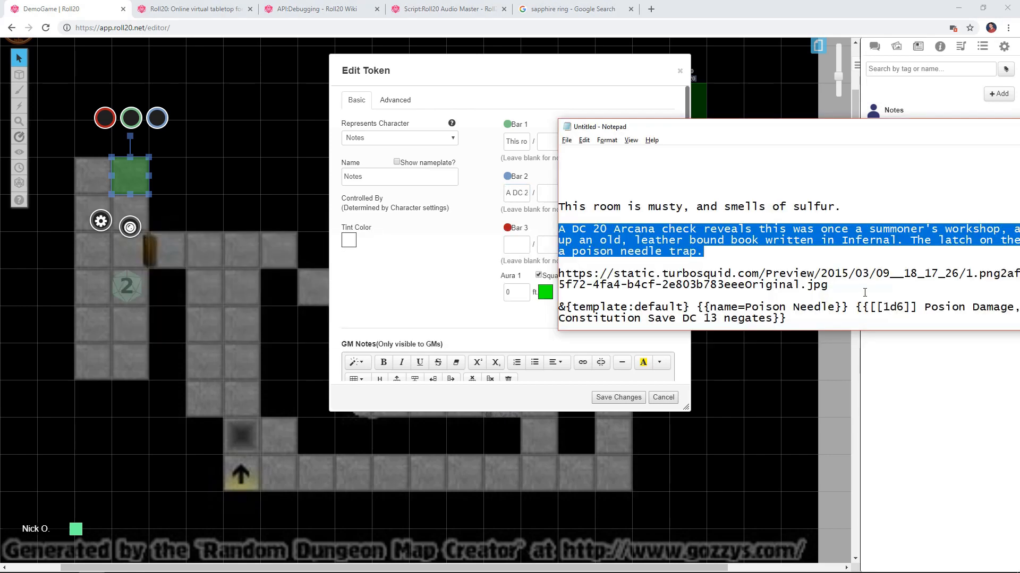
left_click_drag(864, 292, 554, 273)
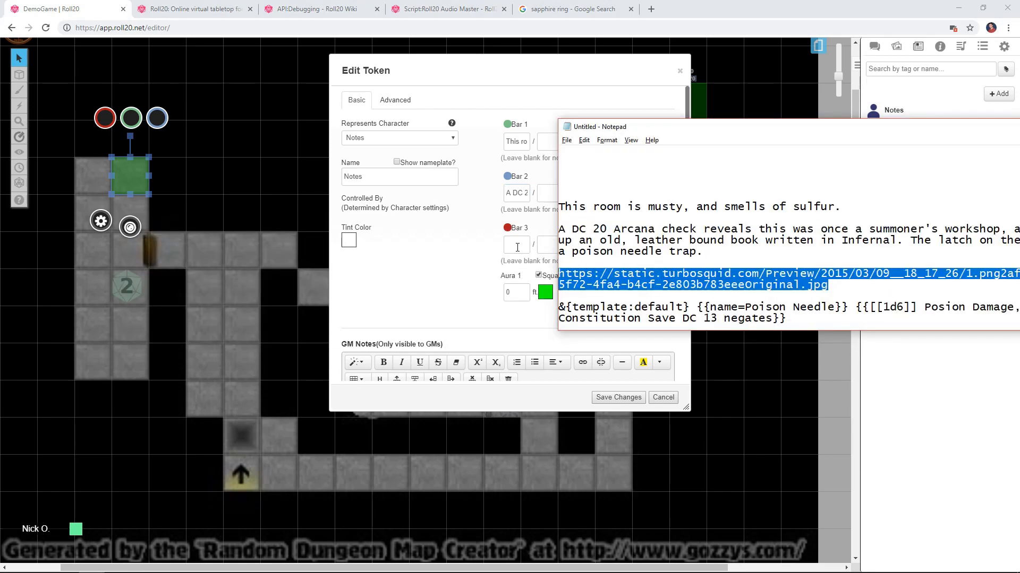
left_click(518, 248)
key("ctrl+v")
Step: Copy the Poison Needle trap template from Notepad into the token's maximum Bar 1 value in Roll20 and save the token
key("alt+Tab")
left_click_drag(787, 319, 542, 311)
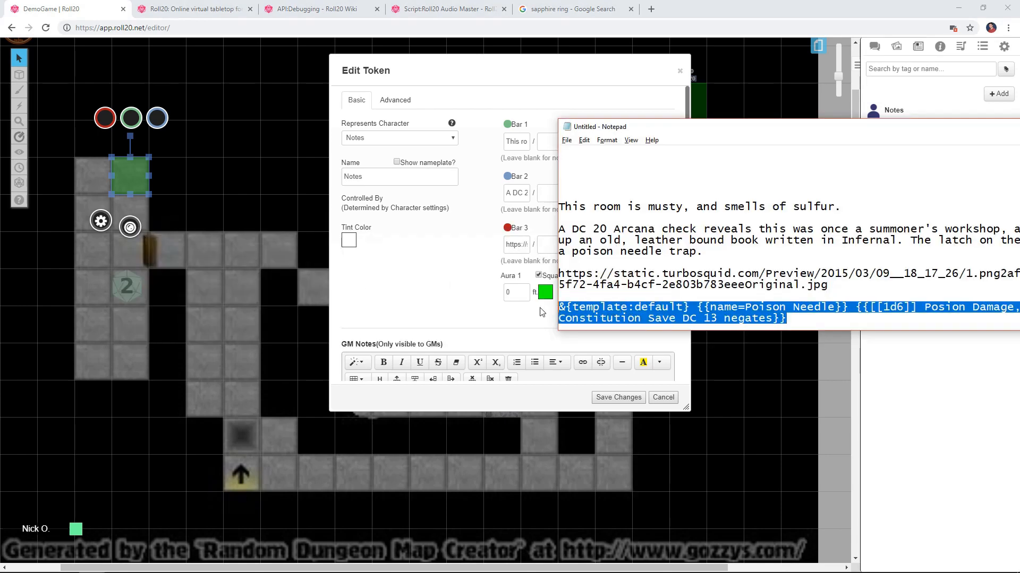
left_click(553, 147)
key("ctrl+v")
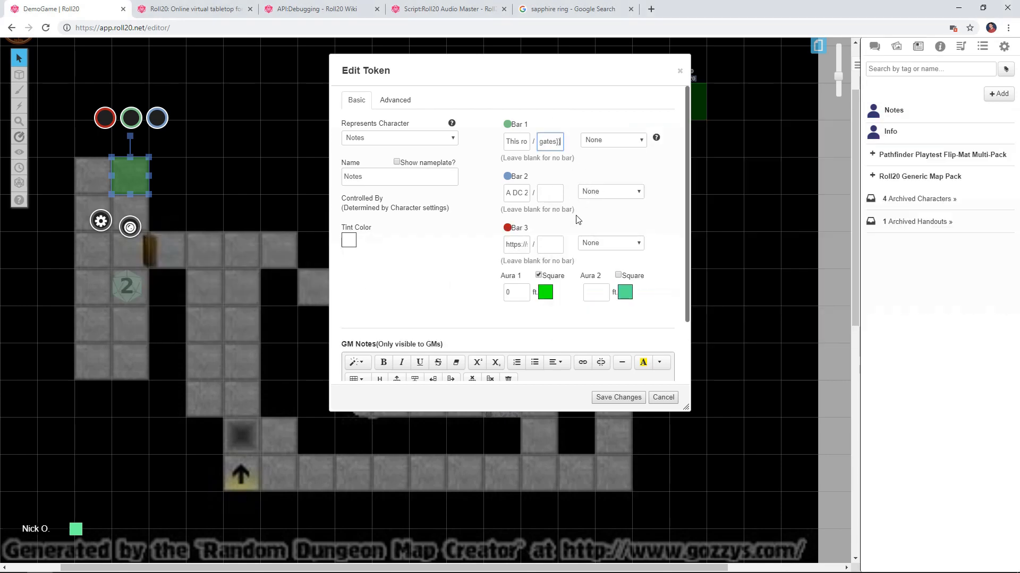
left_click(630, 396)
Step: Post the room 2 token's Description, GMNote, Image and Trap to the chat using its token actions
left_click(132, 171)
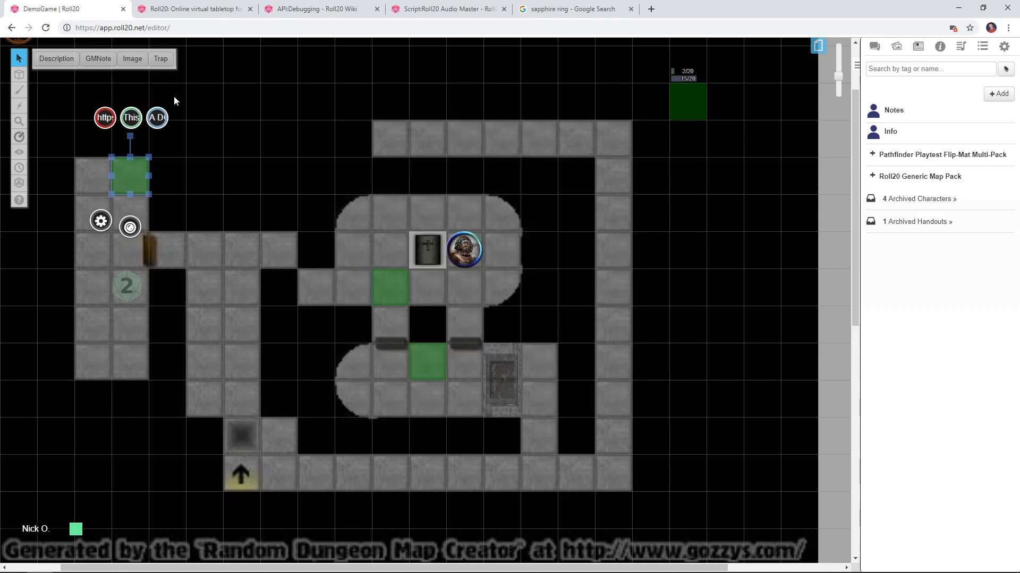
left_click(874, 46)
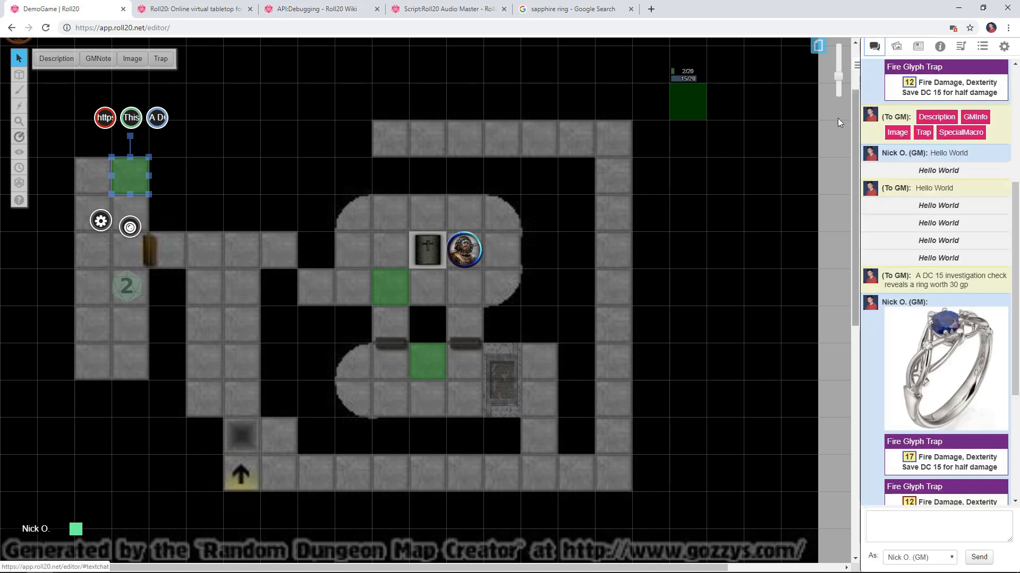
left_click(59, 59)
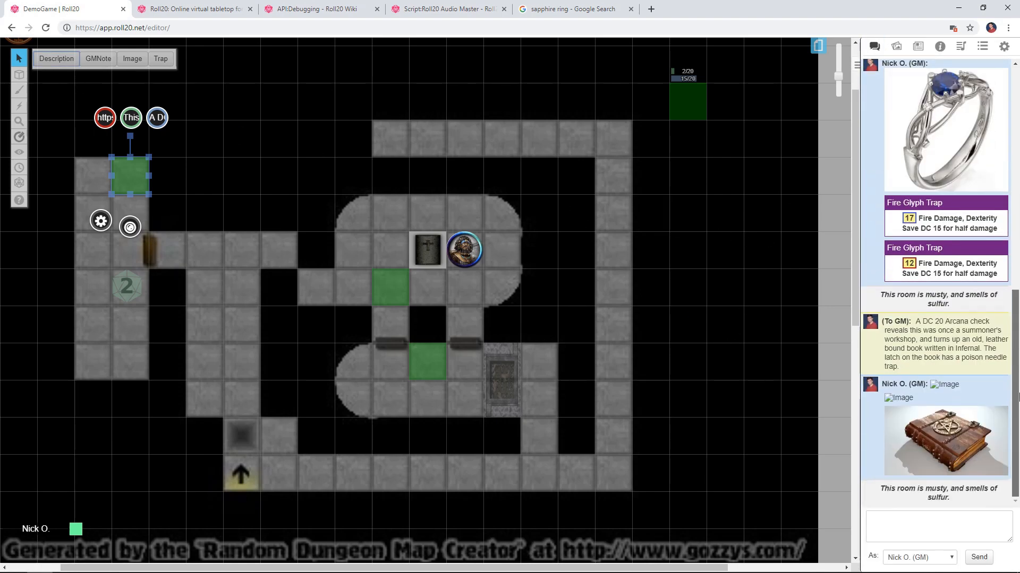
left_click(98, 59)
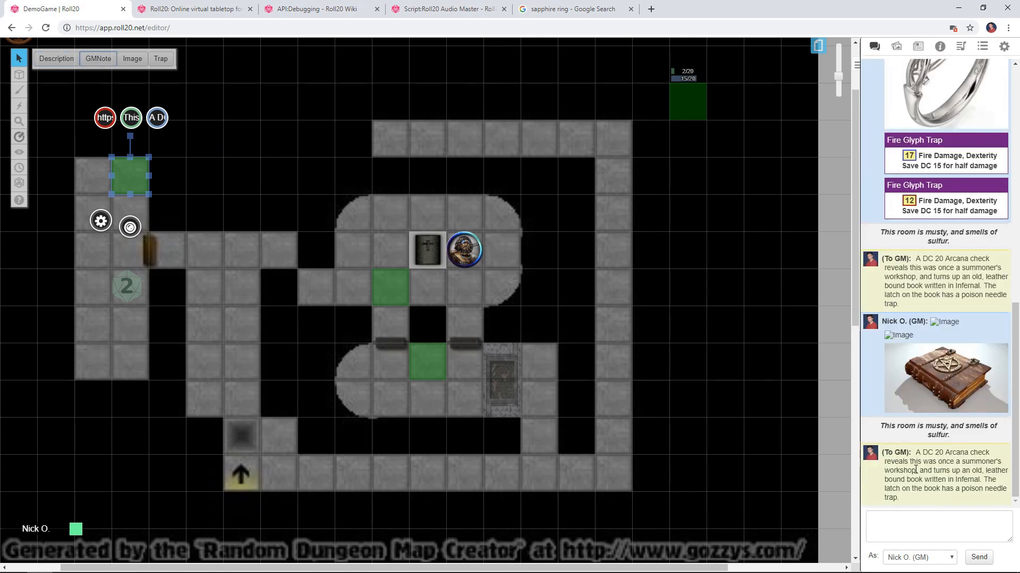
left_click(131, 59)
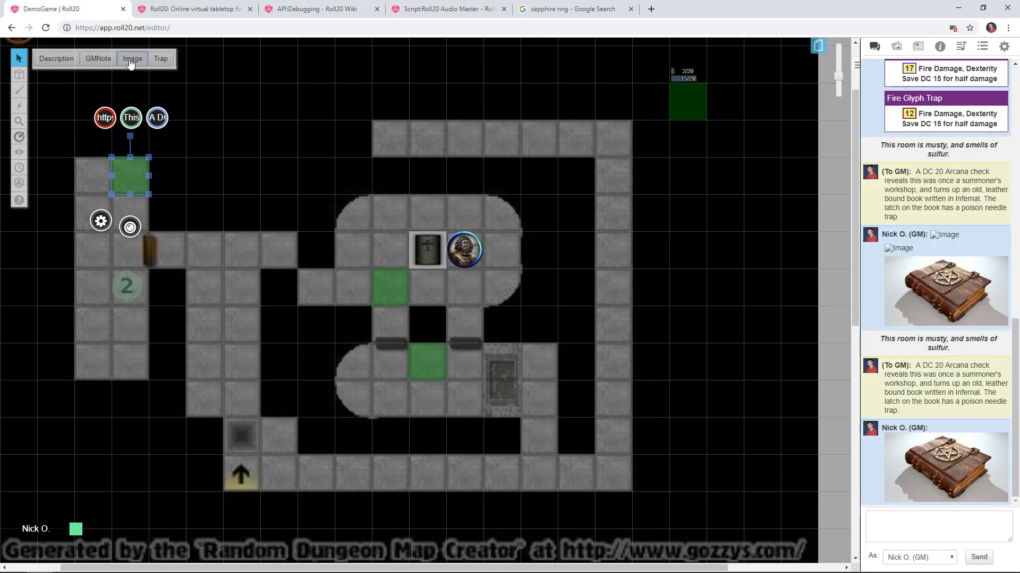
left_click(162, 60)
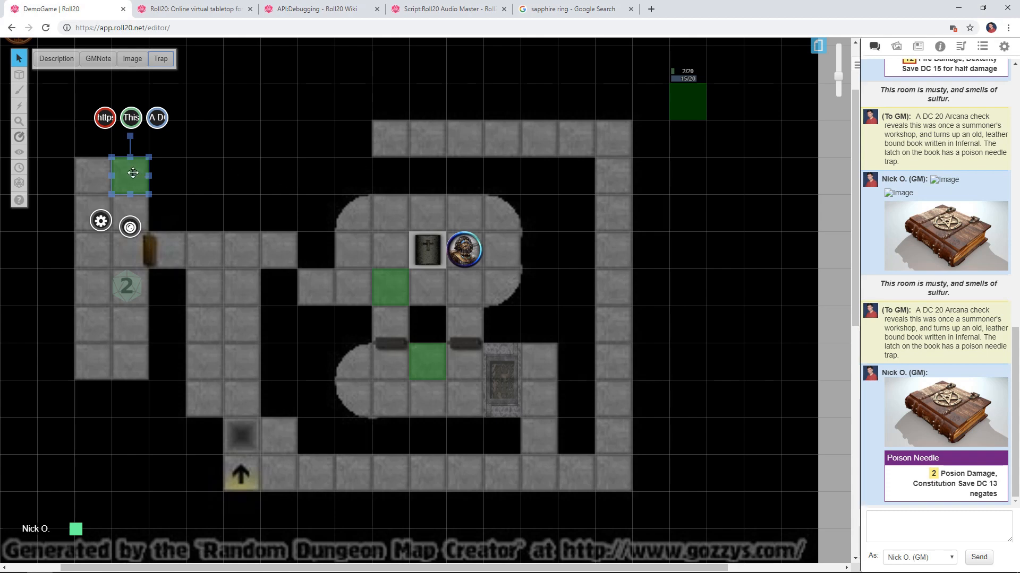
Step: Review the attributes and abilities of the Notes character, then close its sheet
left_click(917, 46)
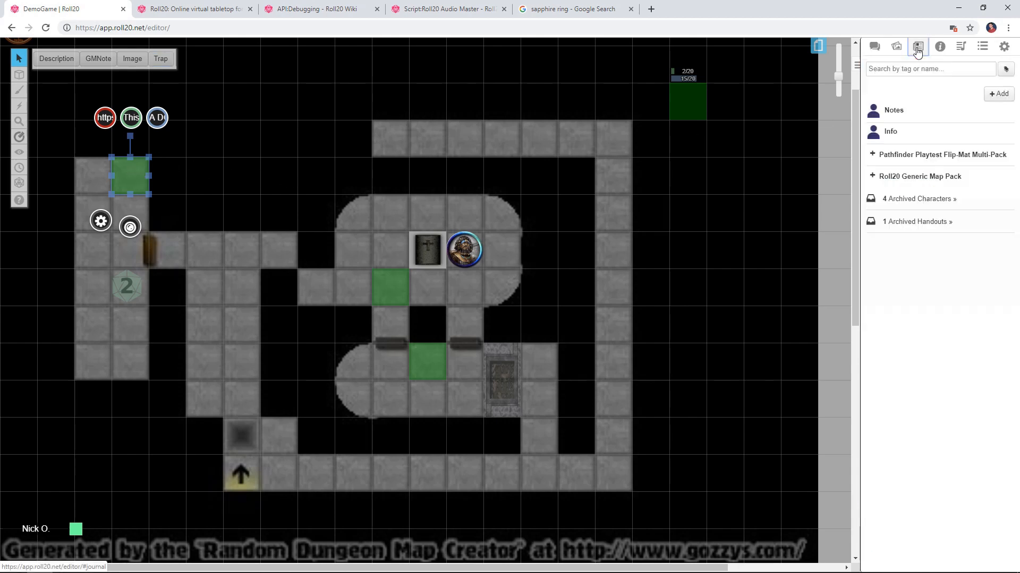
left_click(894, 110)
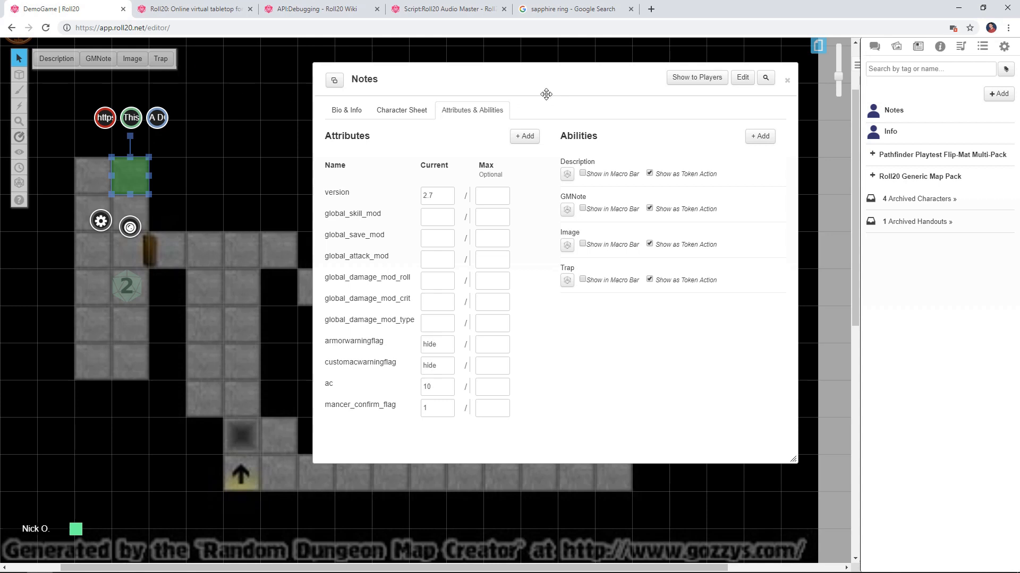
left_click(787, 80)
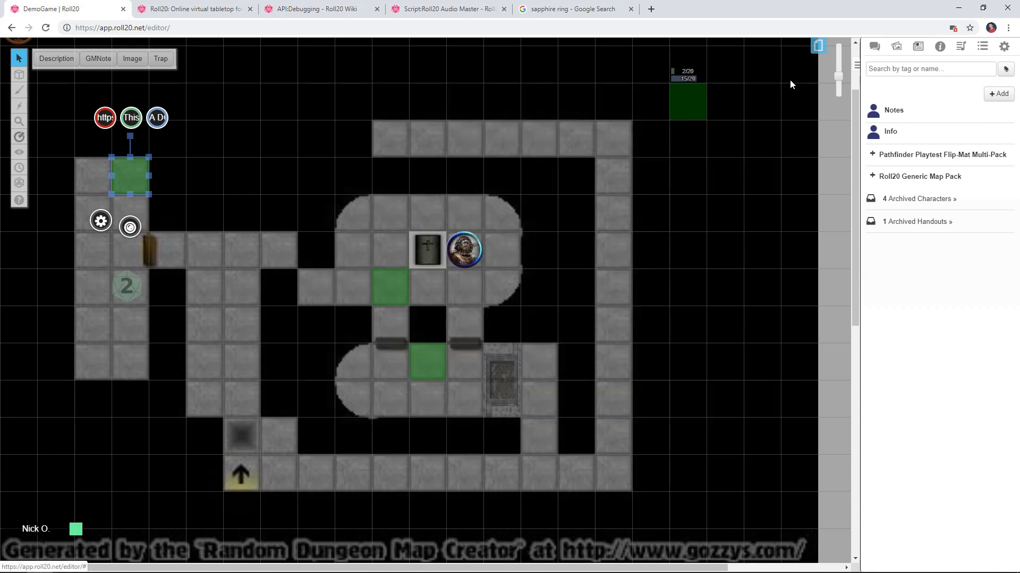
Step: Run the Menu token action of the green token between the two doors in the lower room and view the chat
left_click(389, 287)
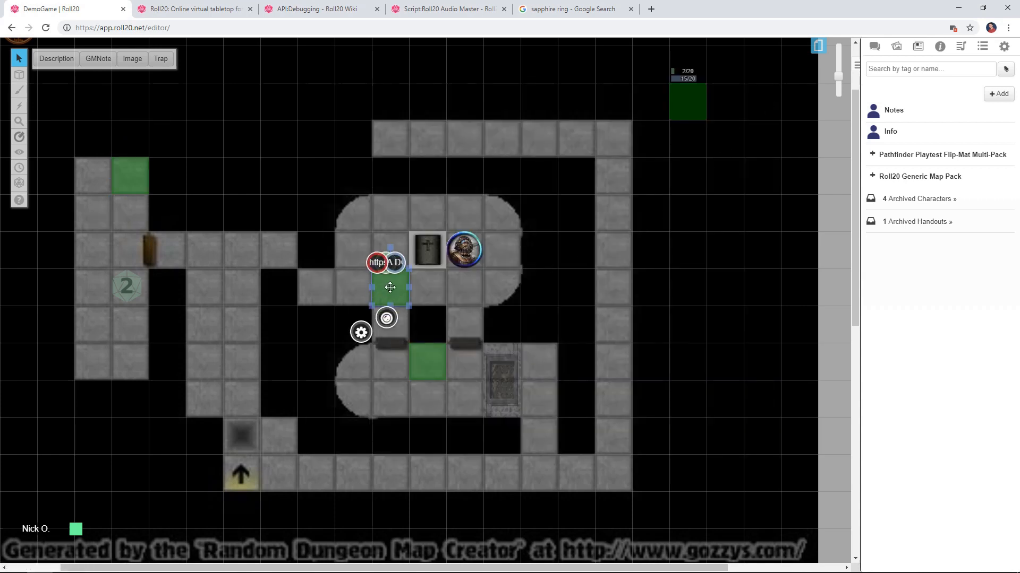
left_click(428, 361)
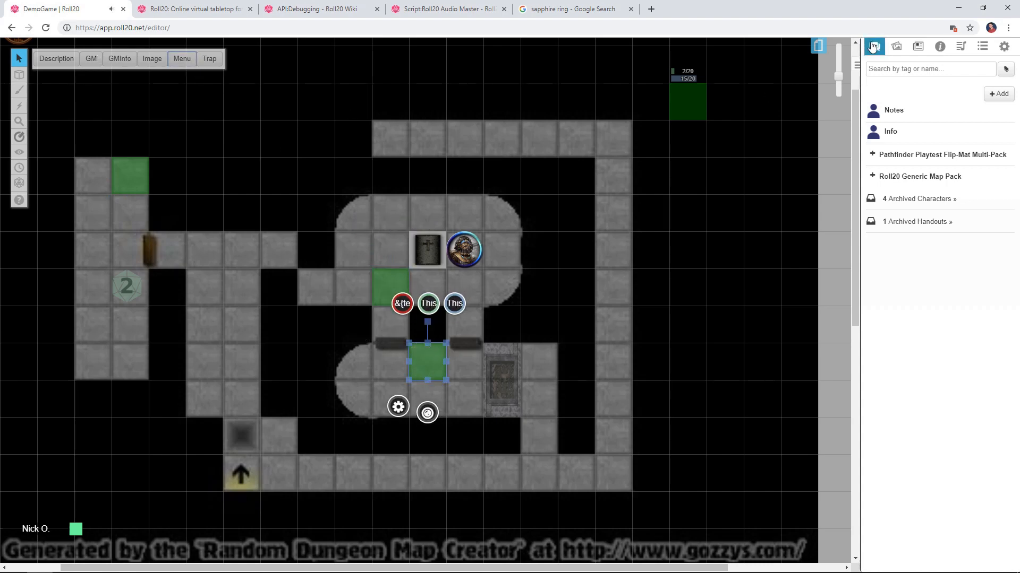
left_click(874, 46)
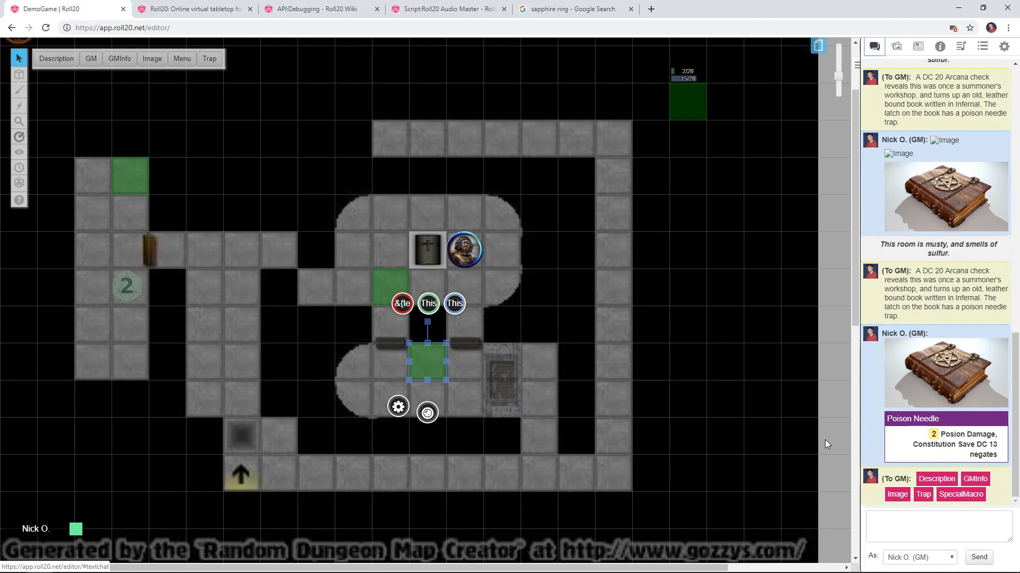
left_click(693, 201)
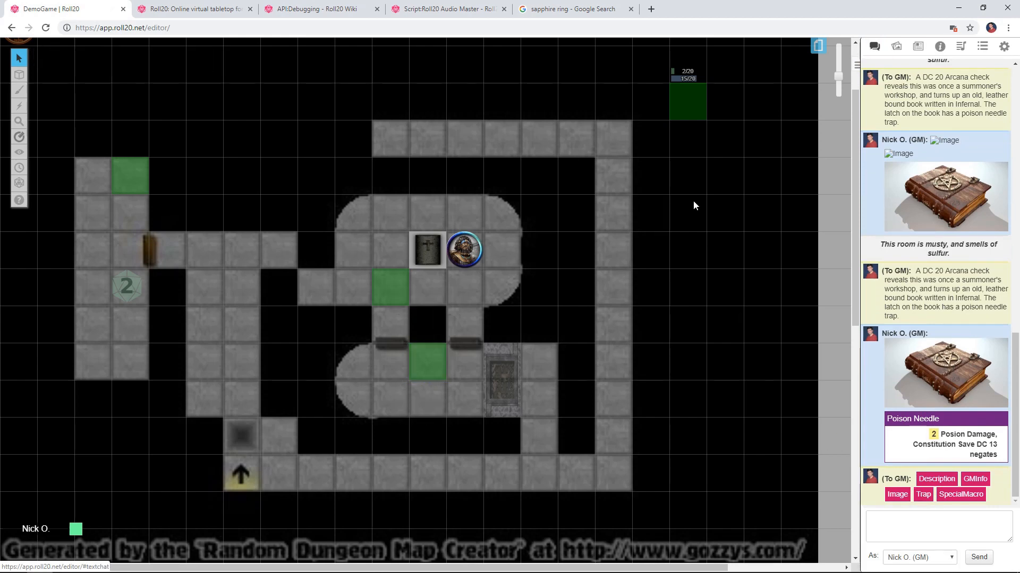
Step: Stop showing the Notes character's Description, GMNote, Image and Trap abilities as token actions
left_click(918, 47)
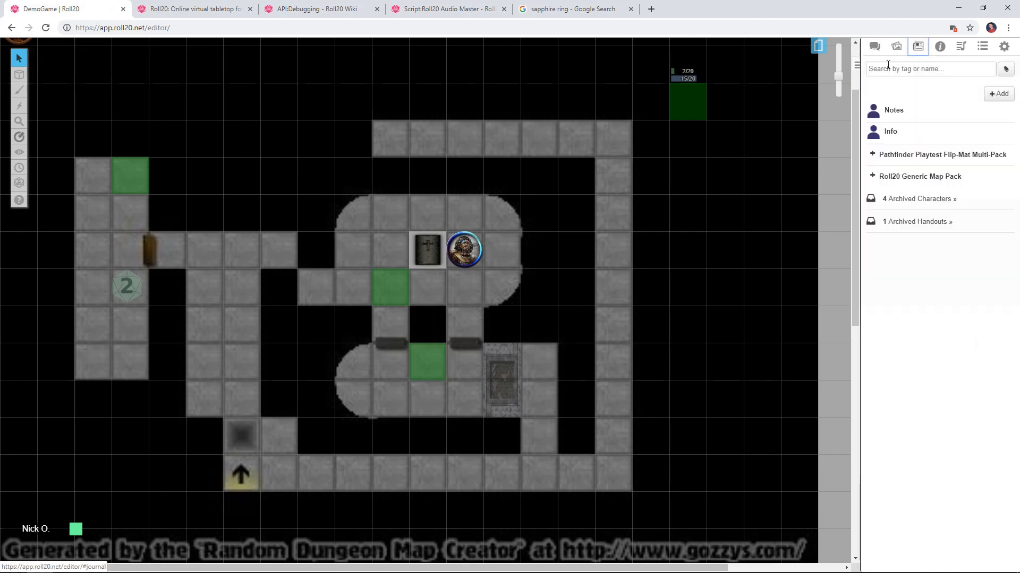
left_click(903, 112)
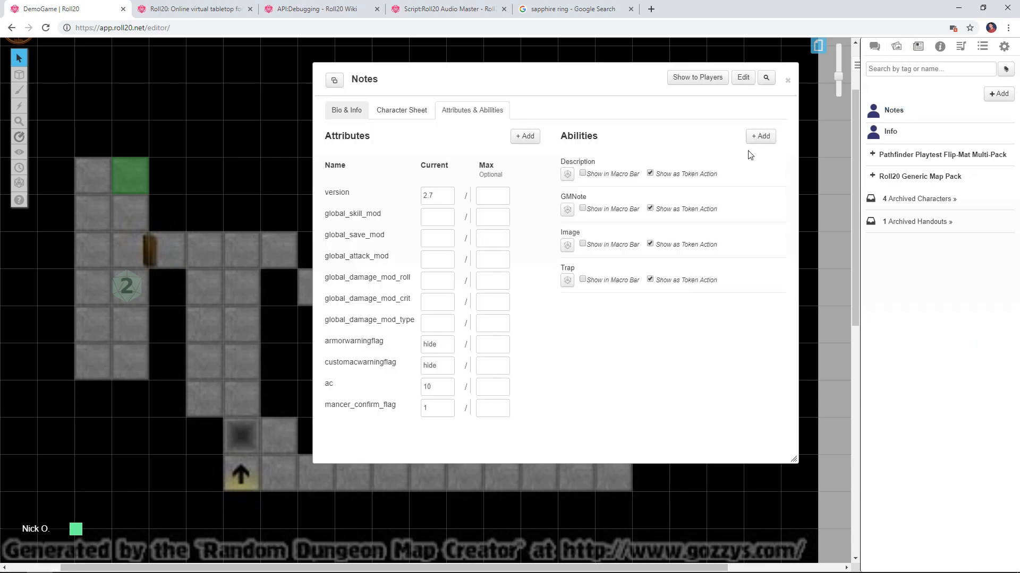
left_click(650, 174)
left_click(650, 209)
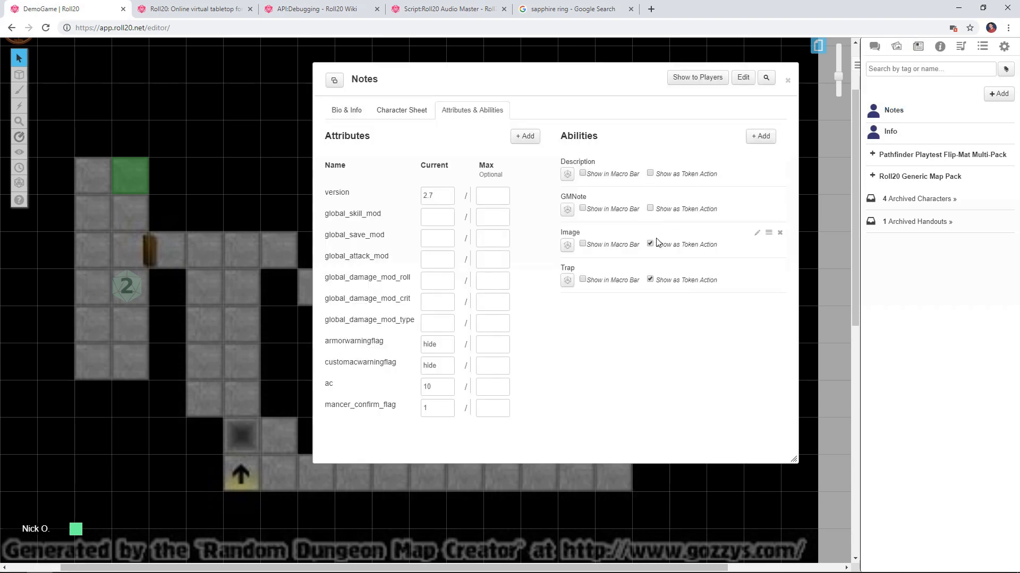
left_click(649, 244)
left_click(650, 279)
Step: Add an ability named Menu to the Notes character with the content "/w gm [Description](~Description)"
left_click(762, 137)
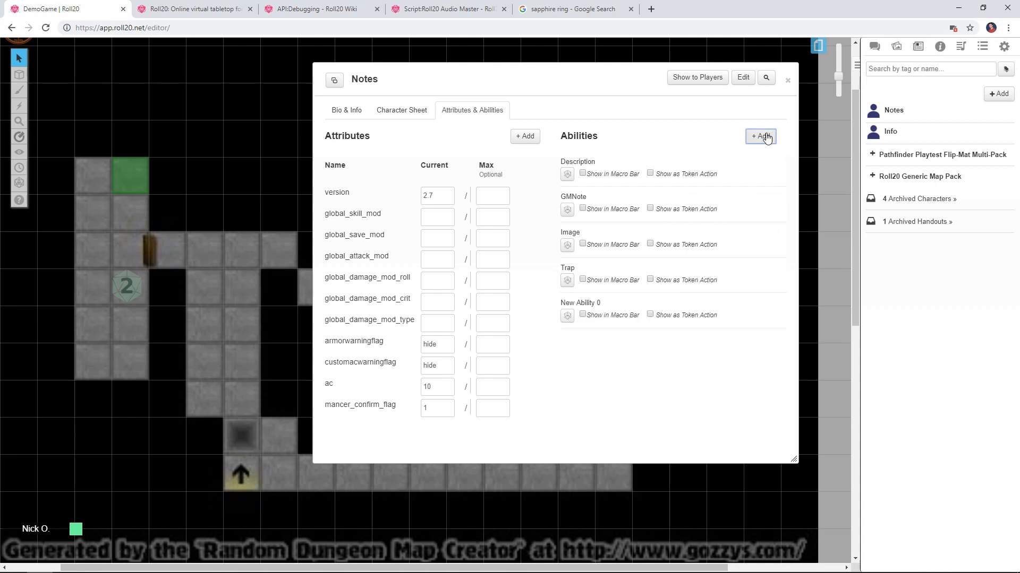
left_click(756, 310)
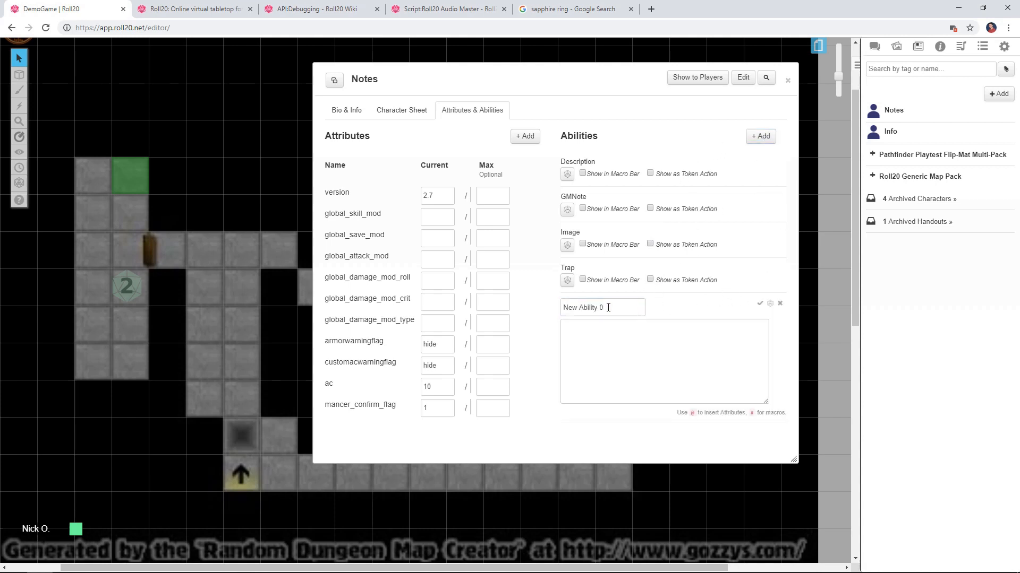
left_click_drag(610, 305, 487, 299)
type("Menu")
left_click(626, 344)
type("/w ")
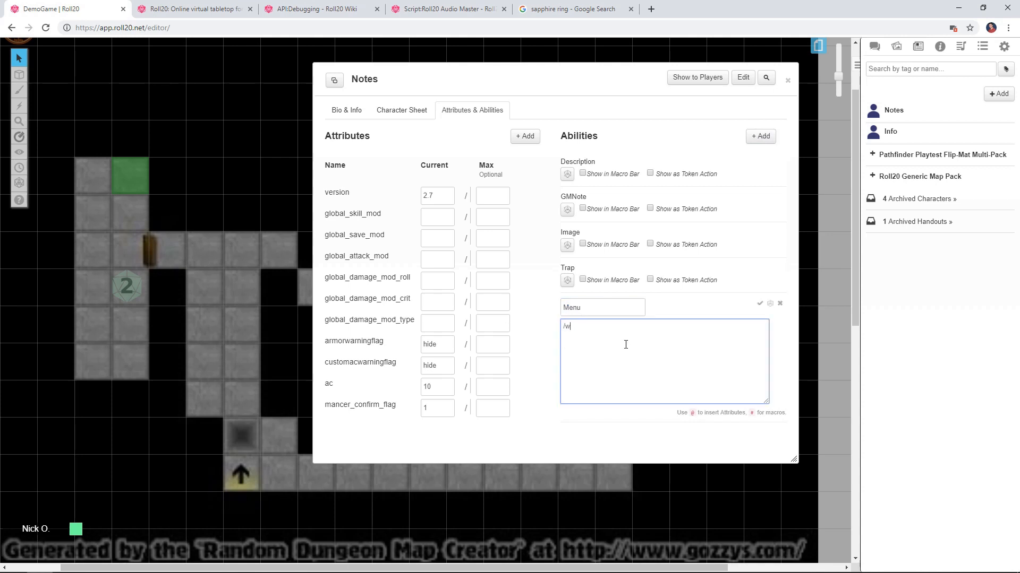
type("gm")
type("[Description](~")
type("Description")
Step: Append "[GMNote](~GMNote) [Image](~Image) [Trap](~Trap)" to the Menu ability, save it and show it as a token action
left_click_drag(621, 327, 588, 329)
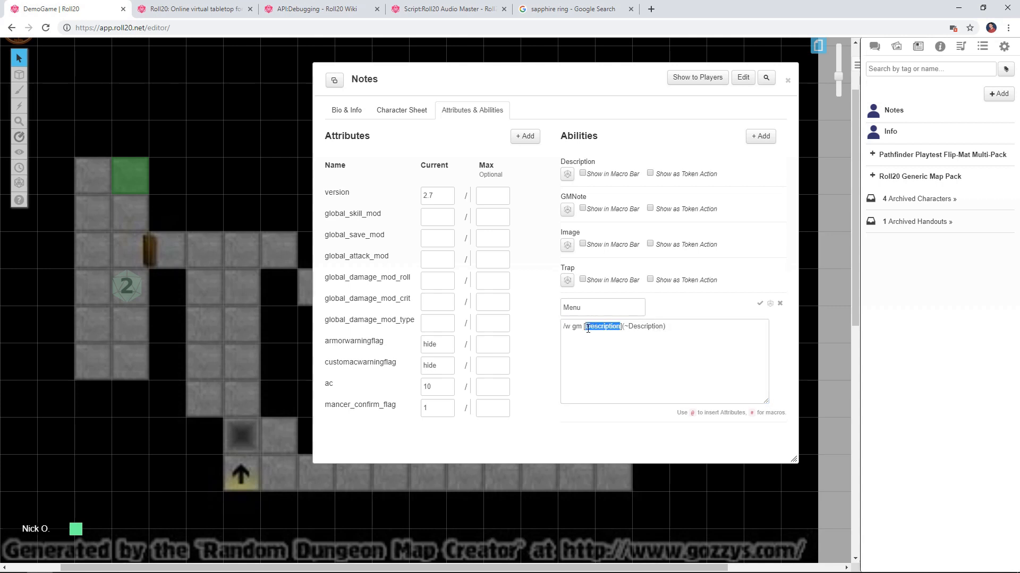
left_click_drag(664, 327, 624, 328)
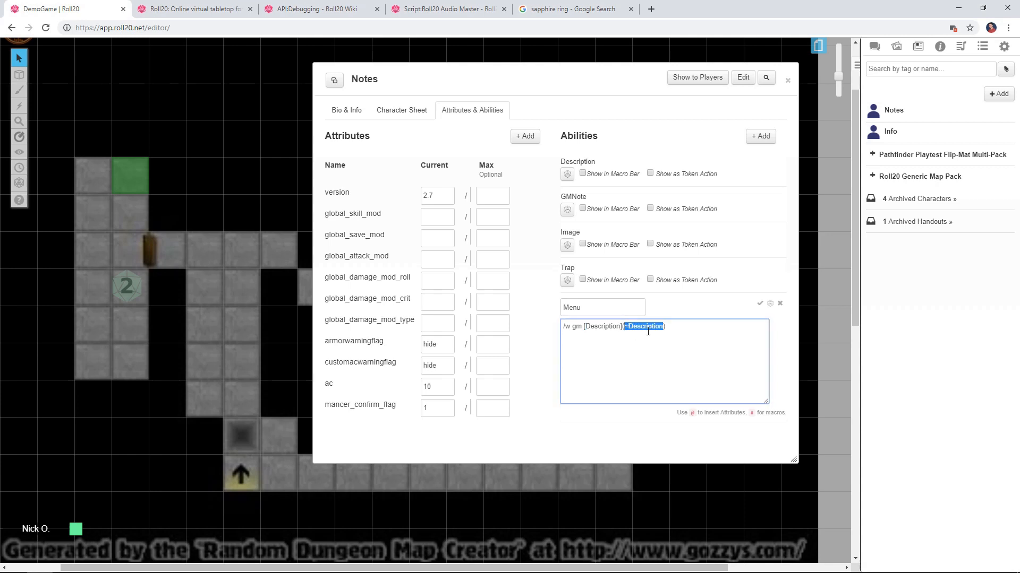
left_click(603, 329)
left_click(684, 329)
type("[GMNote](~GMNote) [Image](~Image) [Trap](~Trap)")
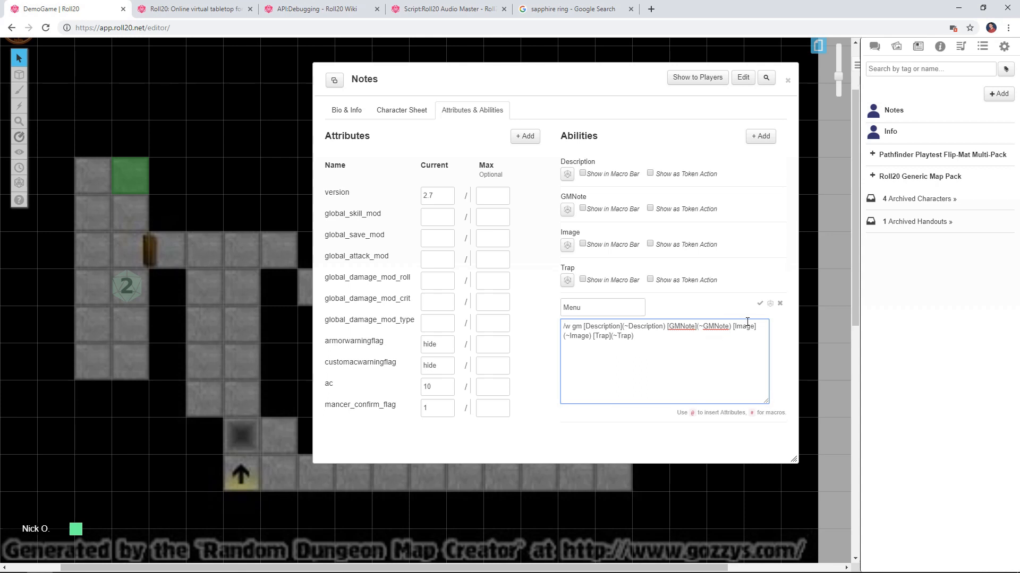
left_click(760, 307)
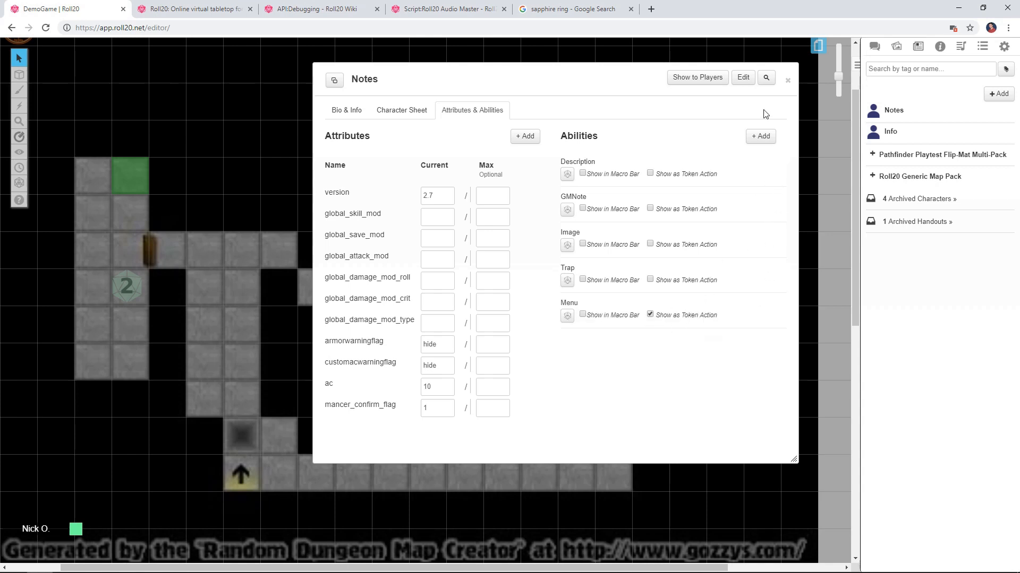
left_click(788, 80)
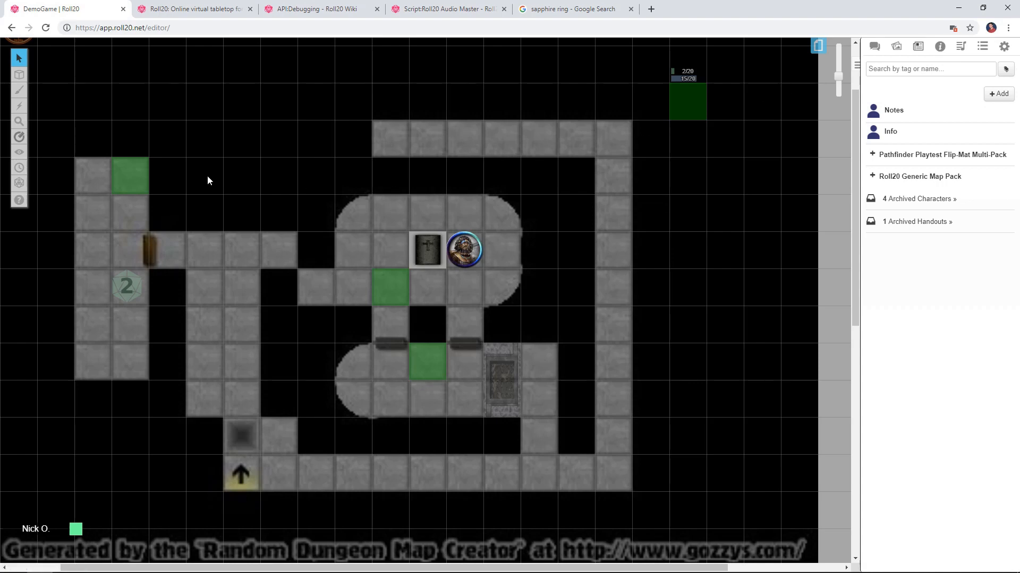
Step: Post the room 2 token's Menu to the chat and run its Description, GMNote, Image and Trap entries
left_click(142, 173)
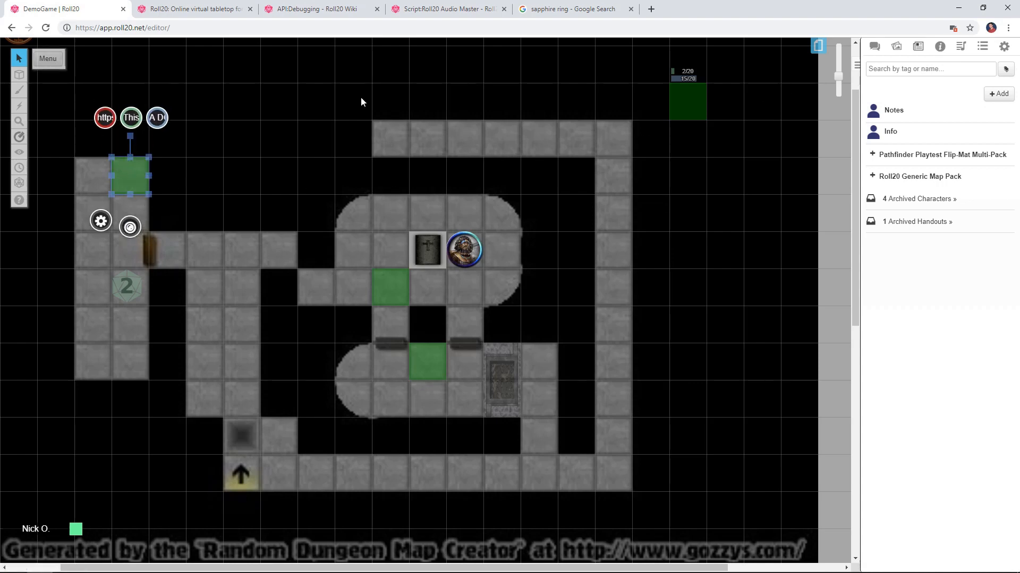
left_click(874, 47)
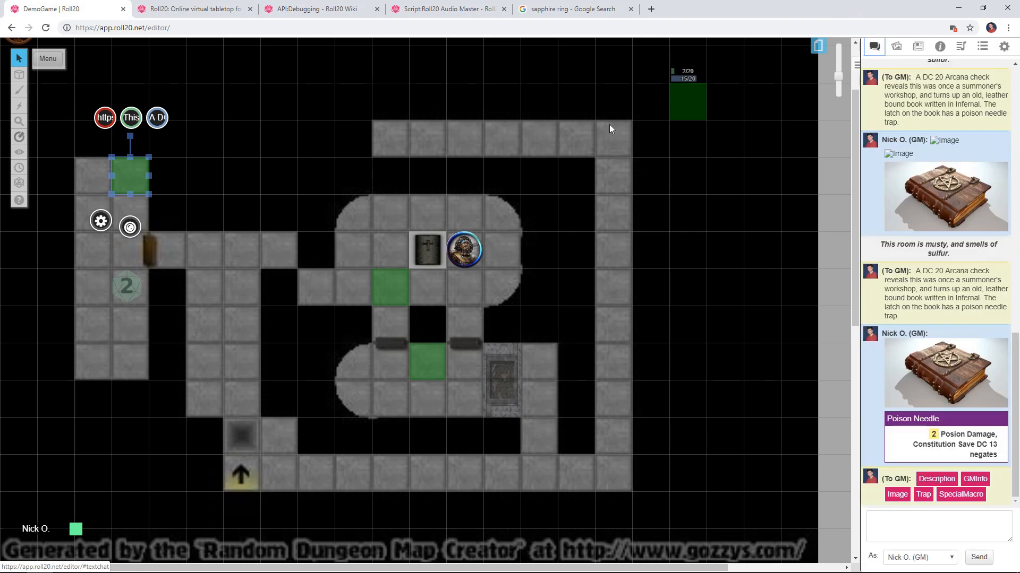
left_click(51, 59)
left_click(927, 479)
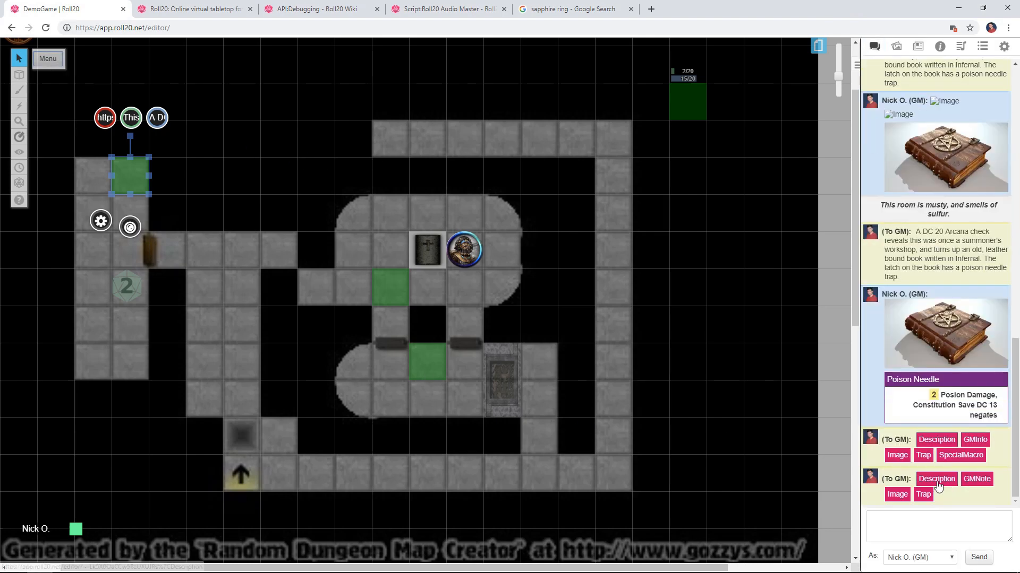
left_click(976, 457)
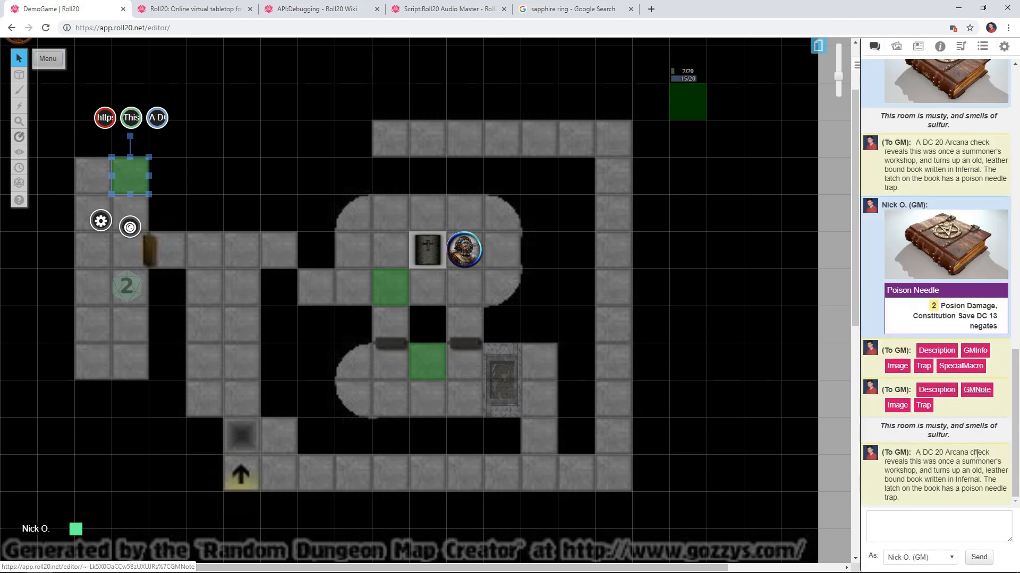
left_click(903, 405)
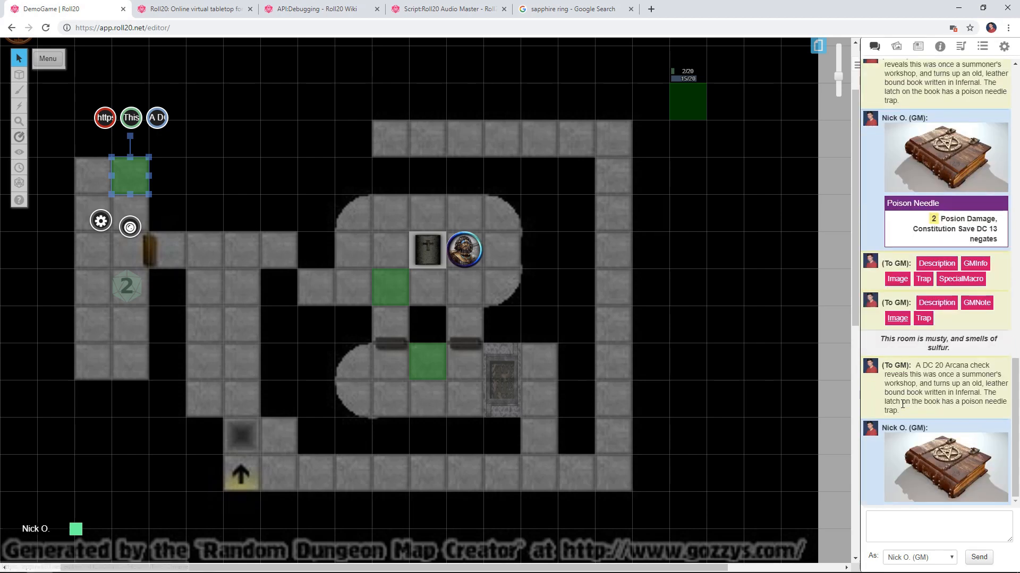
left_click(925, 320)
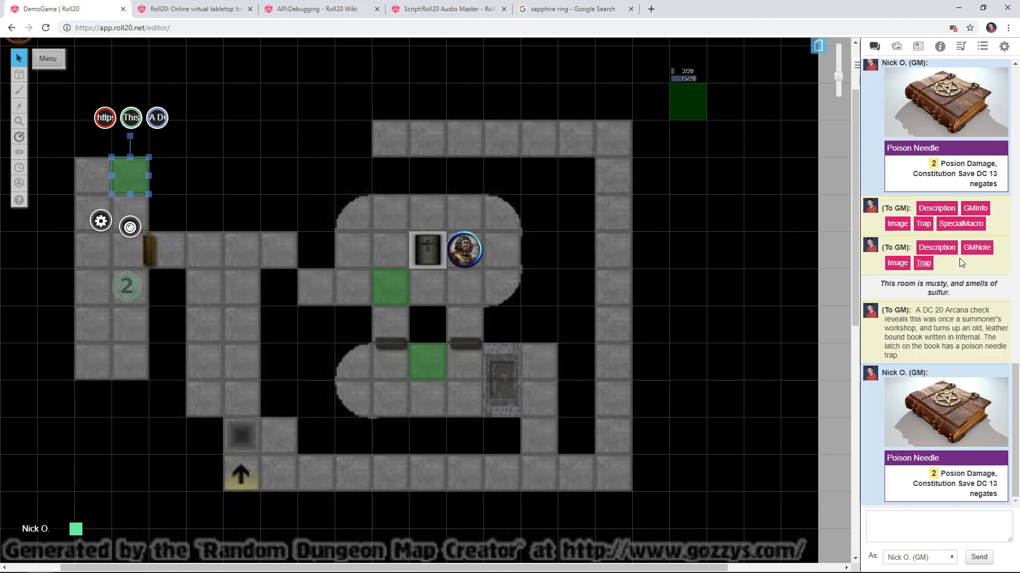
left_click(116, 69)
left_click(129, 167)
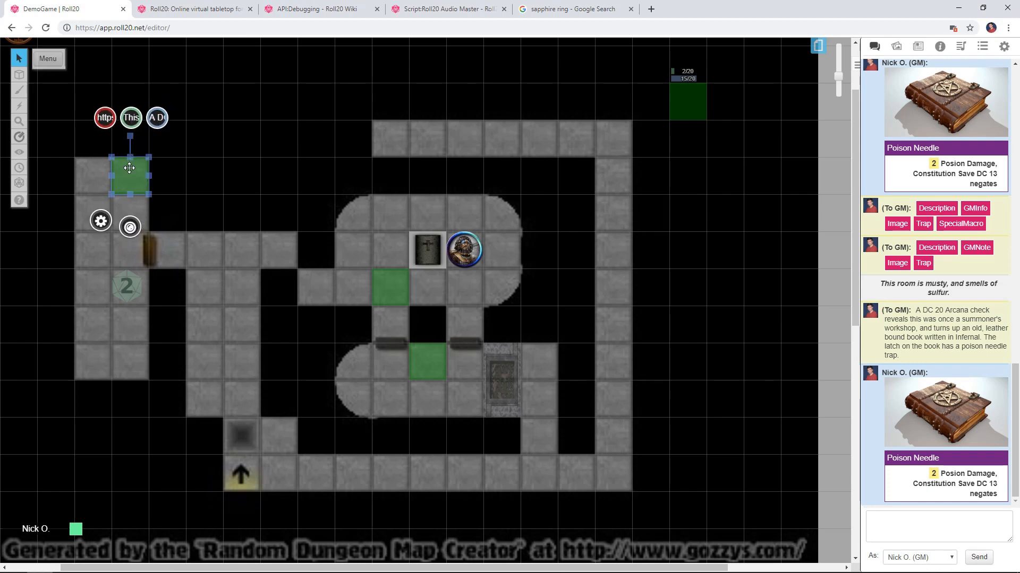